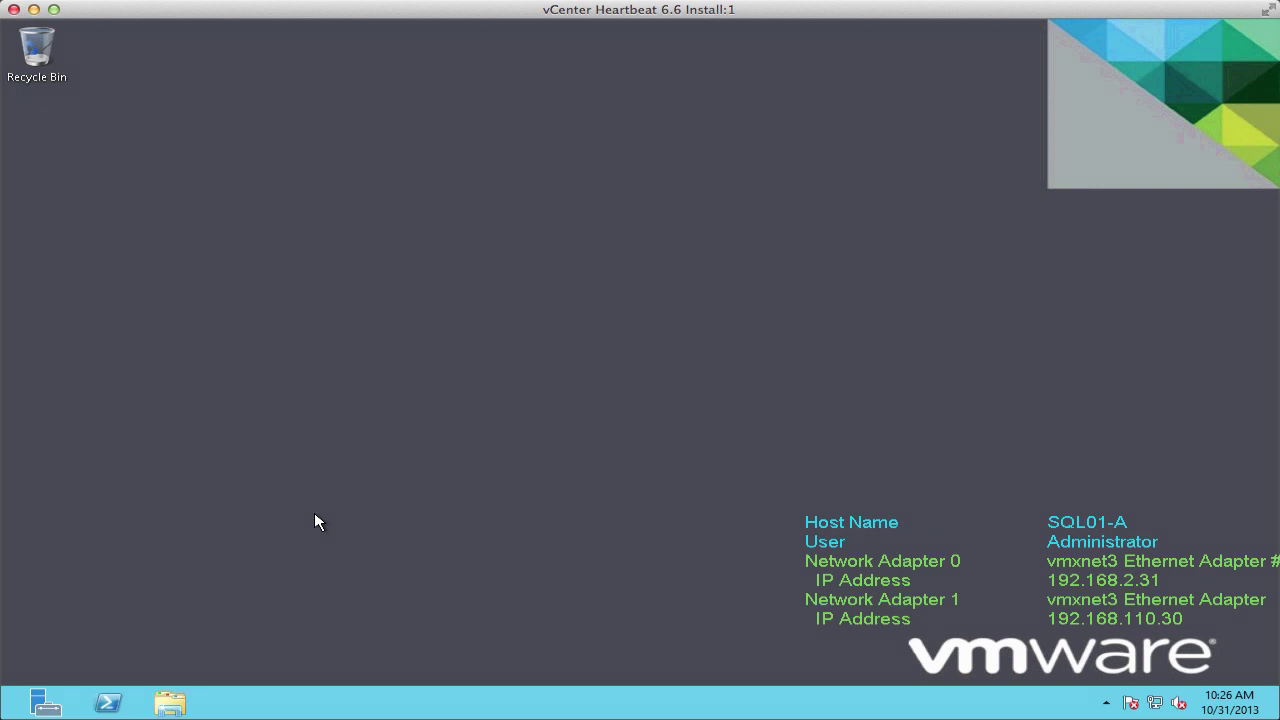
Step: Open the Services console from Server Manager and list the services starting with S
left_click(50, 700)
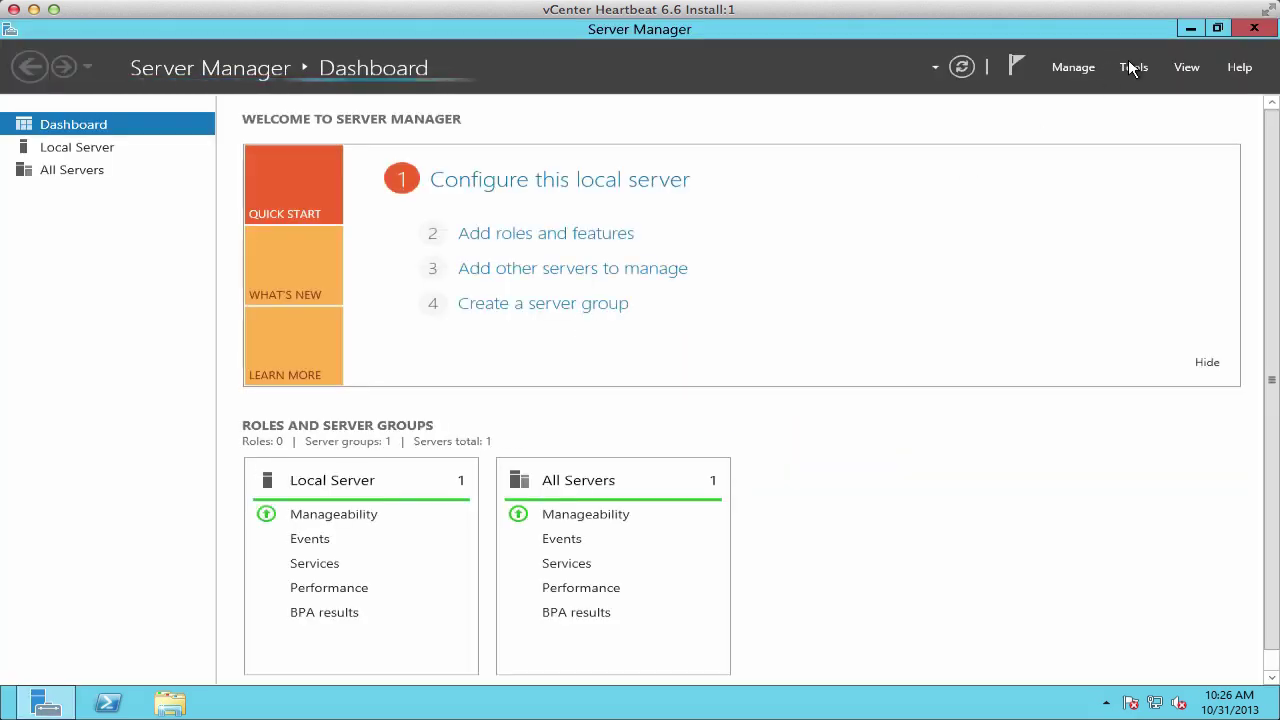
left_click(1130, 65)
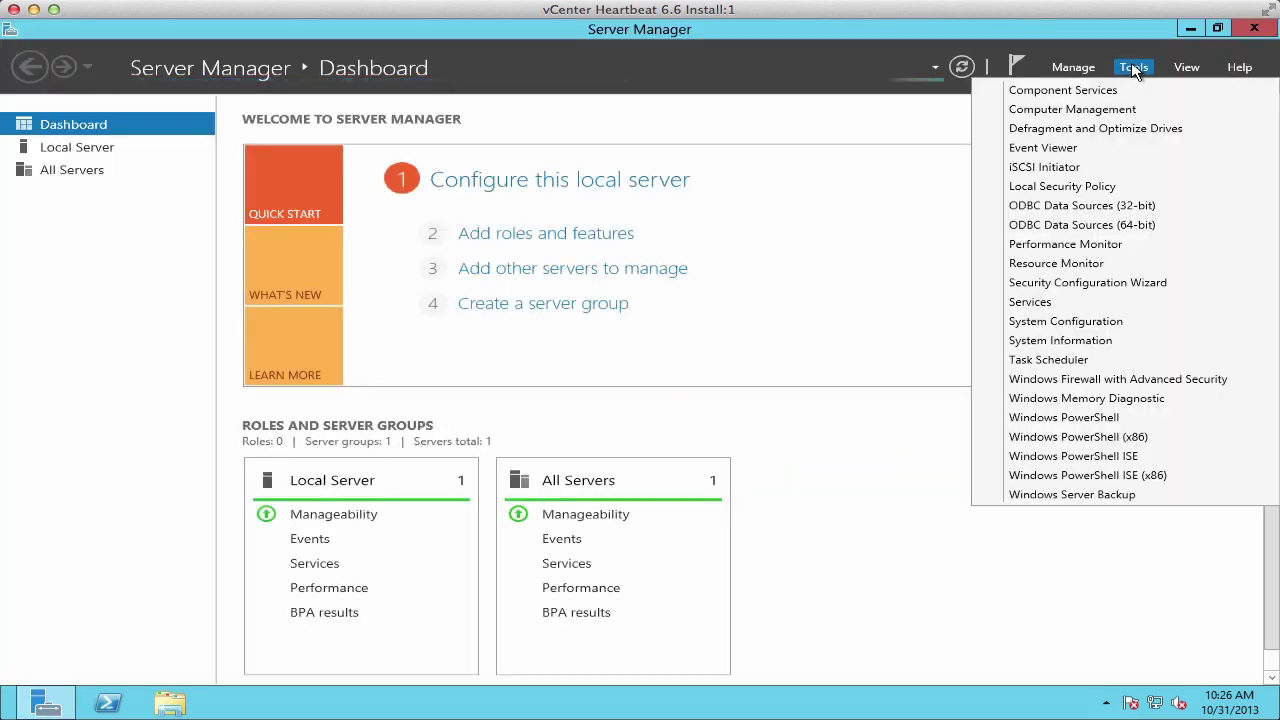
left_click(1040, 302)
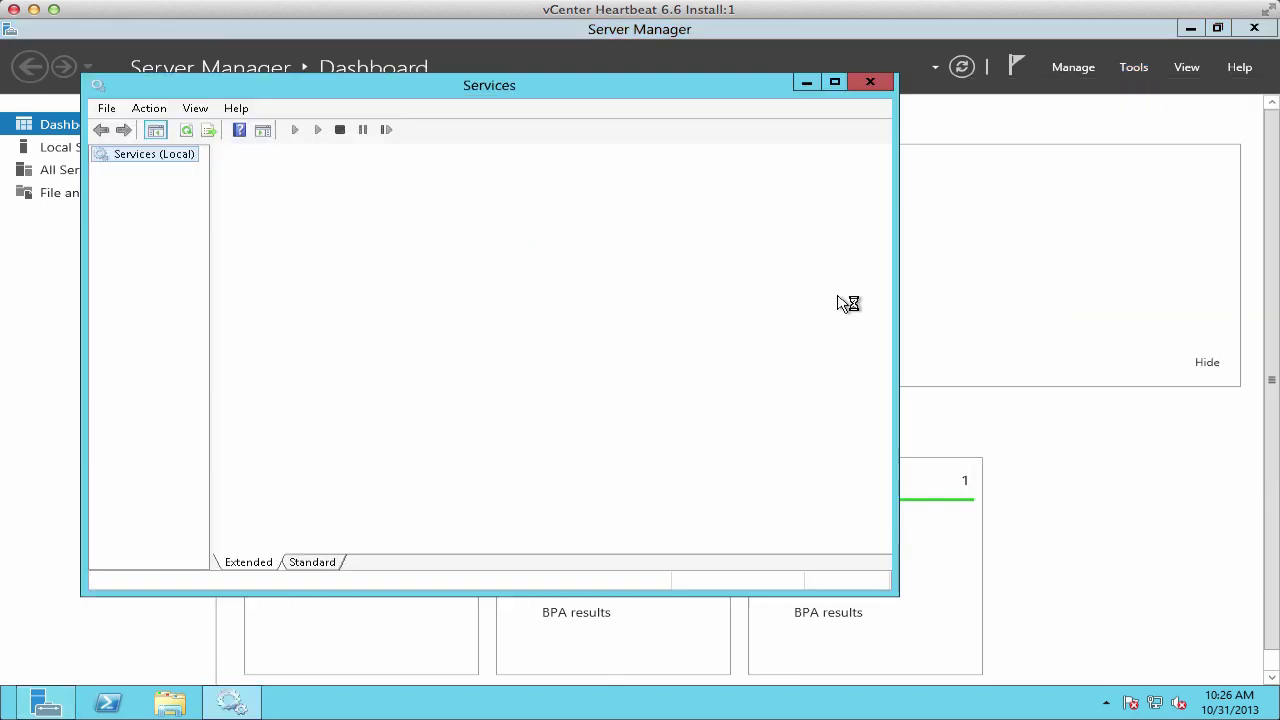
left_click(316, 562)
left_click(374, 306)
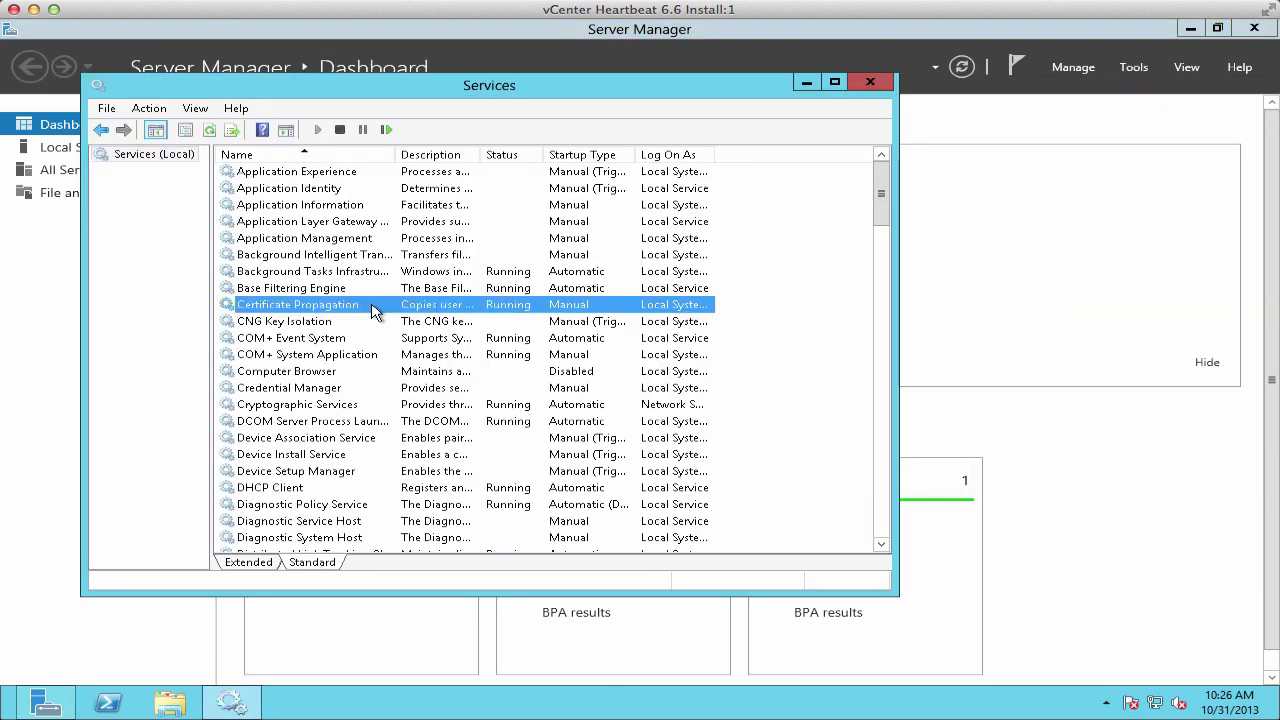
key("s")
double_click(396, 154)
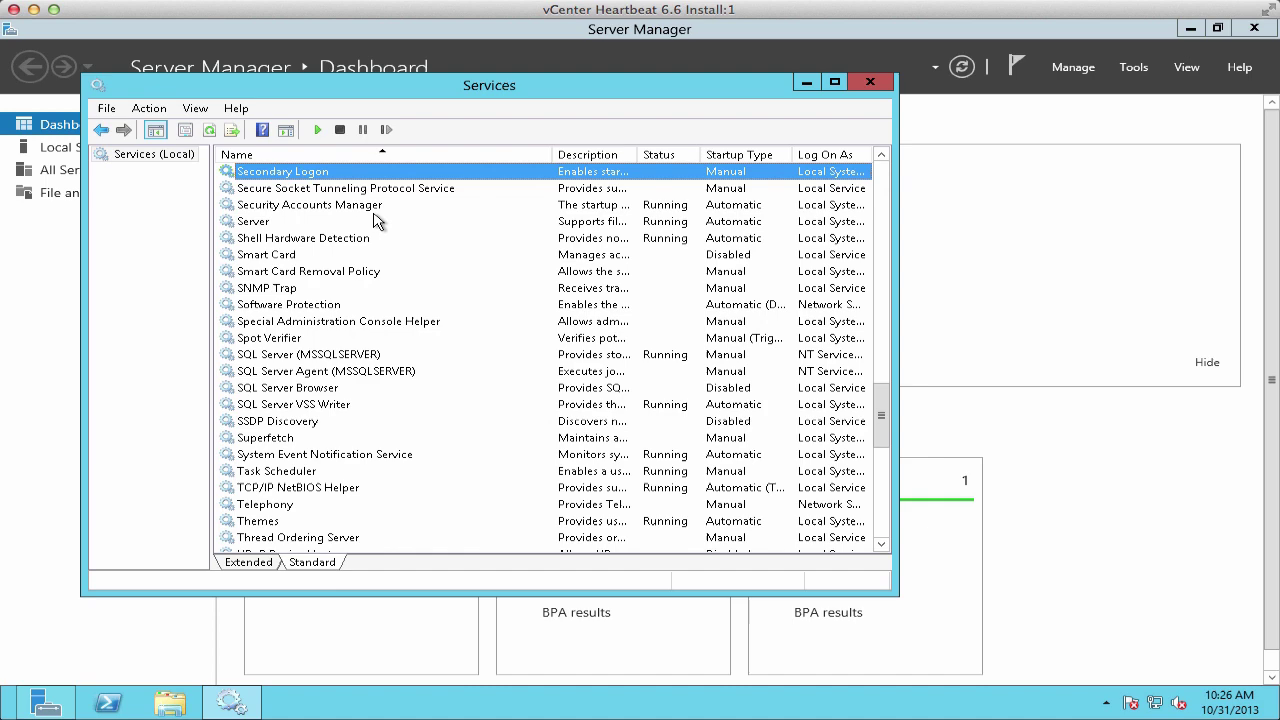
Step: Pick the domain service account from the entire directory as SQL Server (MSSQLSERVER)'s log-on account
double_click(318, 355)
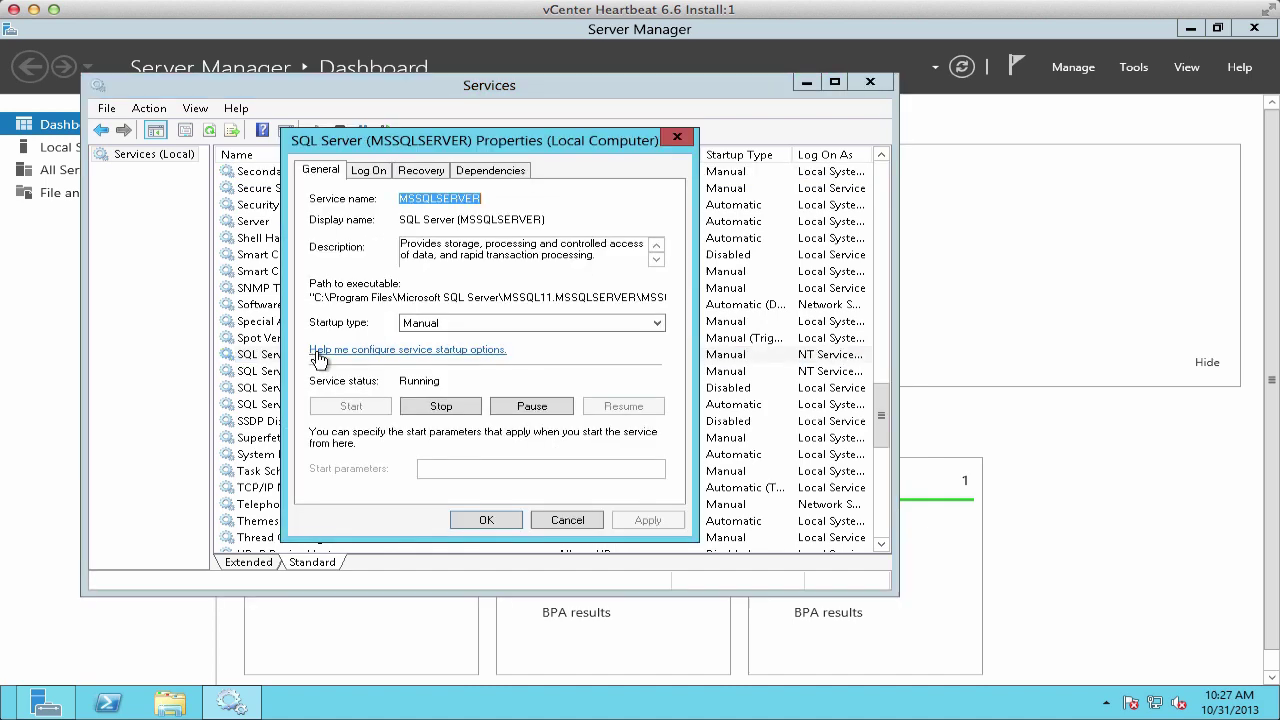
left_click(370, 172)
left_click_drag(575, 259, 335, 240)
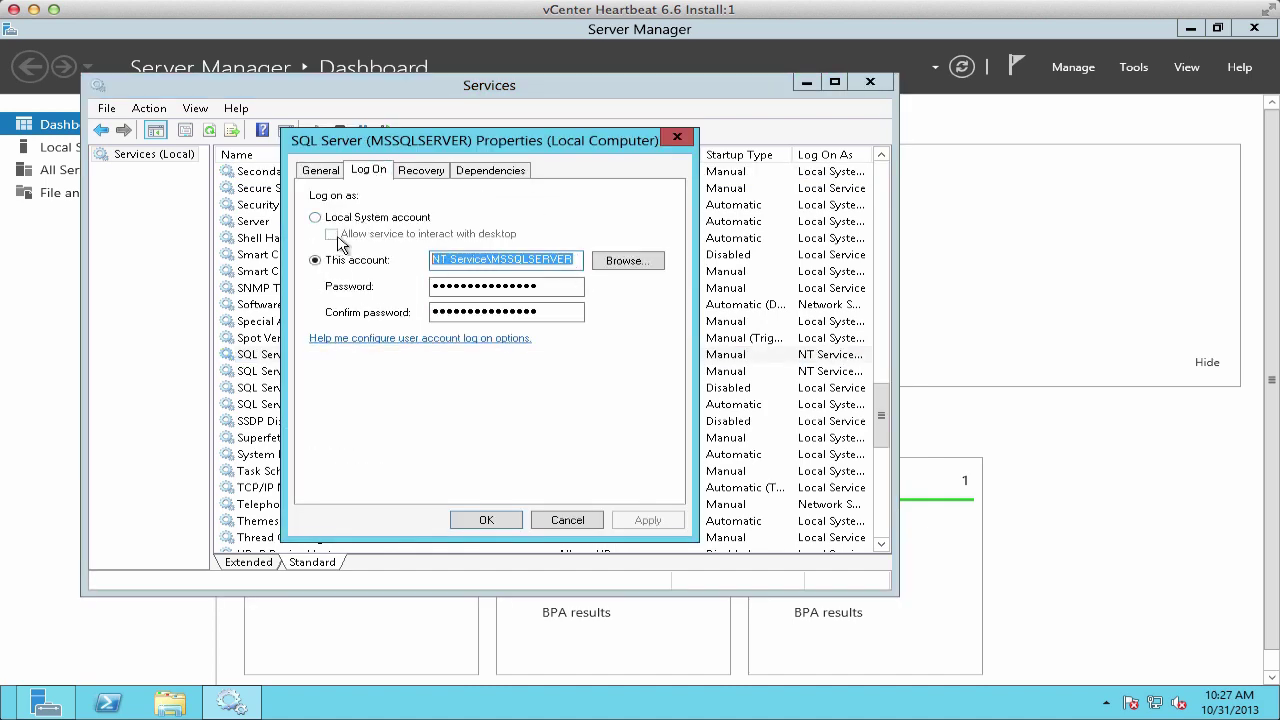
key("Delete")
left_click(628, 262)
left_click(694, 255)
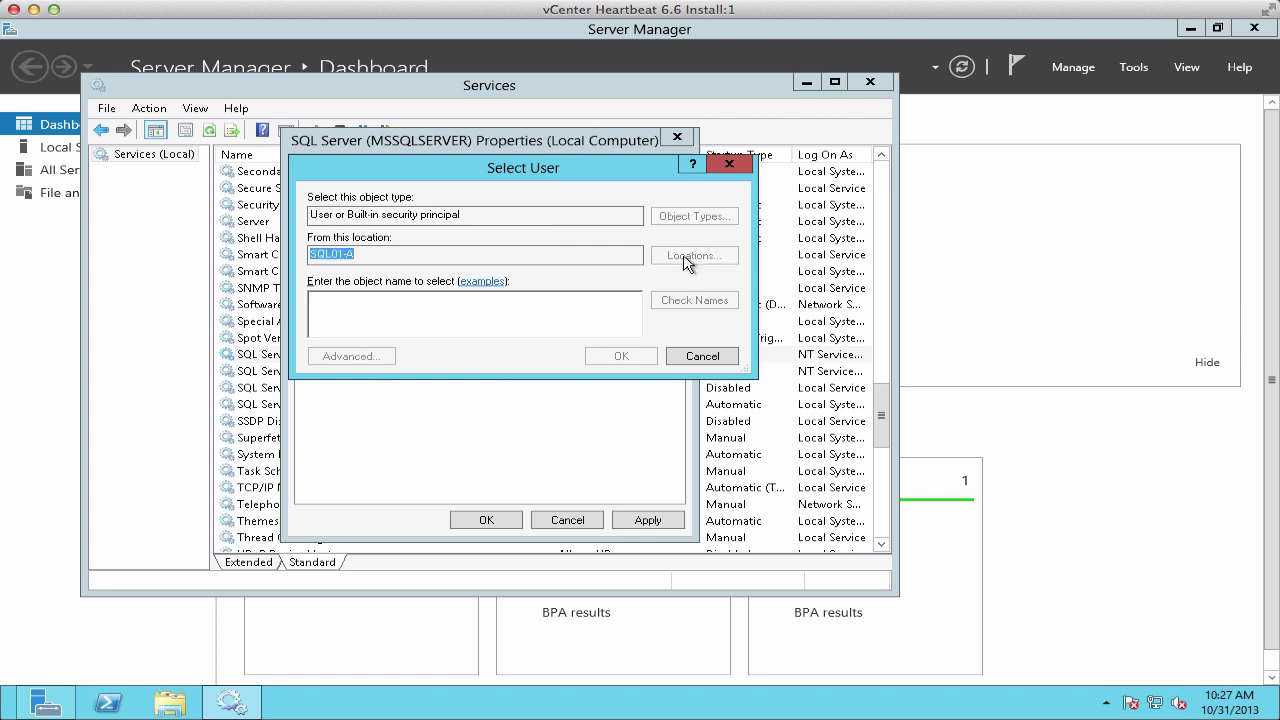
left_click(415, 287)
left_click(655, 414)
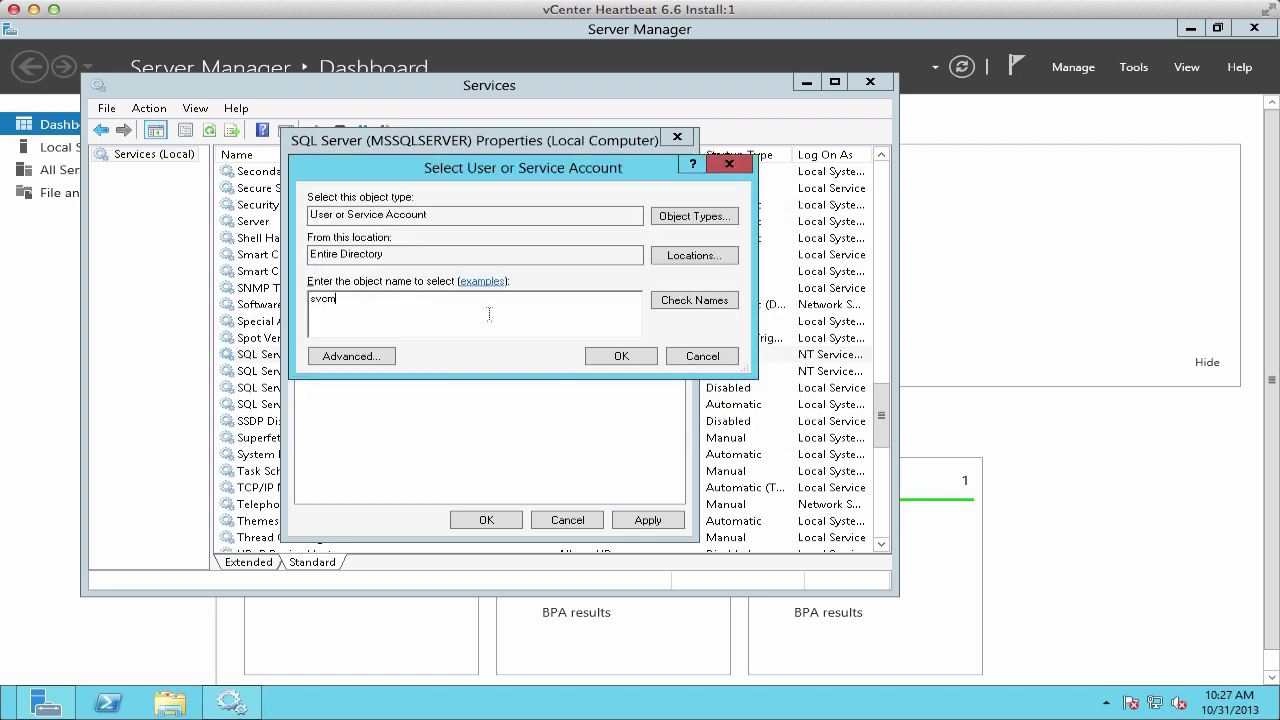
left_click(617, 358)
Step: Change the account to the vmware\ form, enter and confirm its password, and apply
left_click_drag(562, 260, 489, 256)
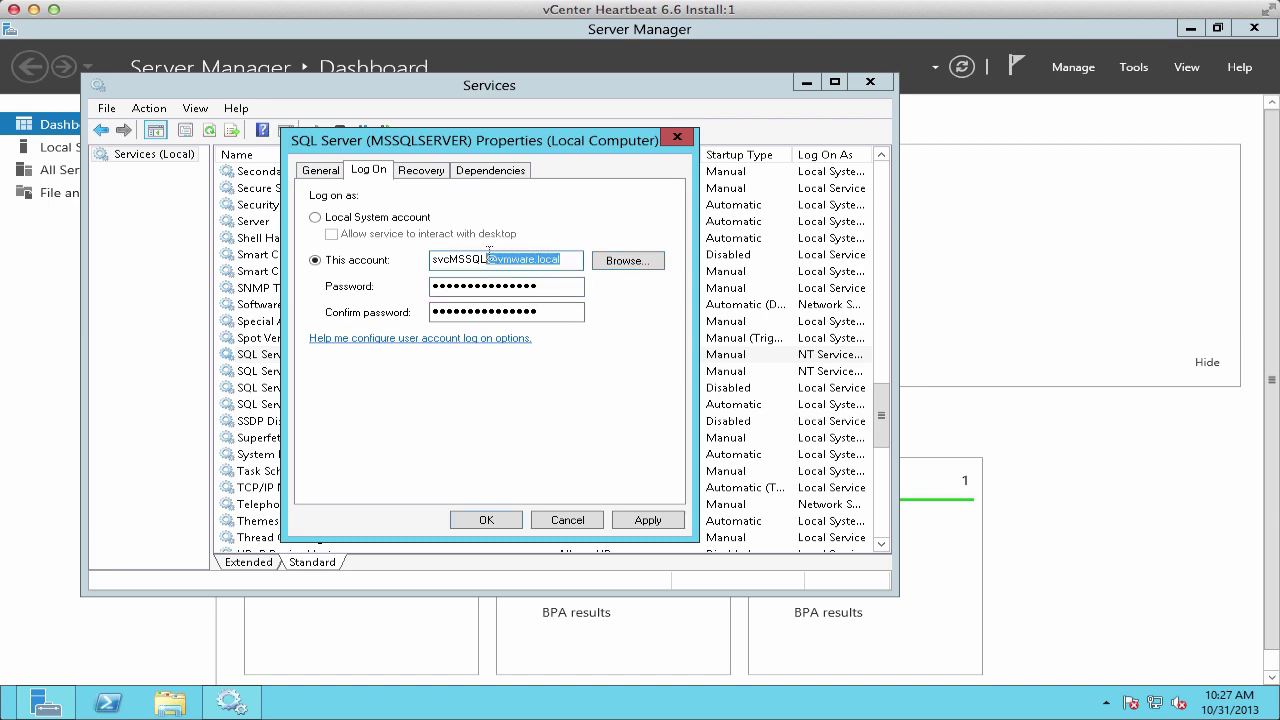
key("BackSpace")
type("vmware\\svcMSSQL")
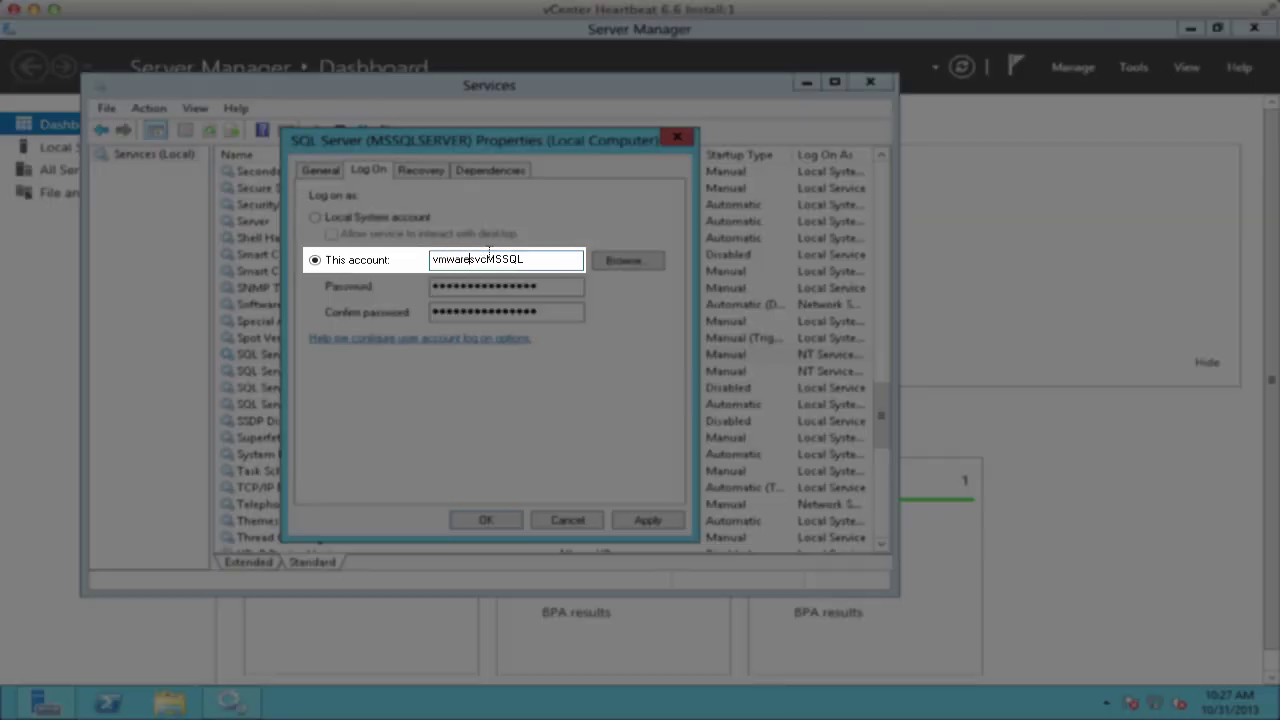
key("Tab")
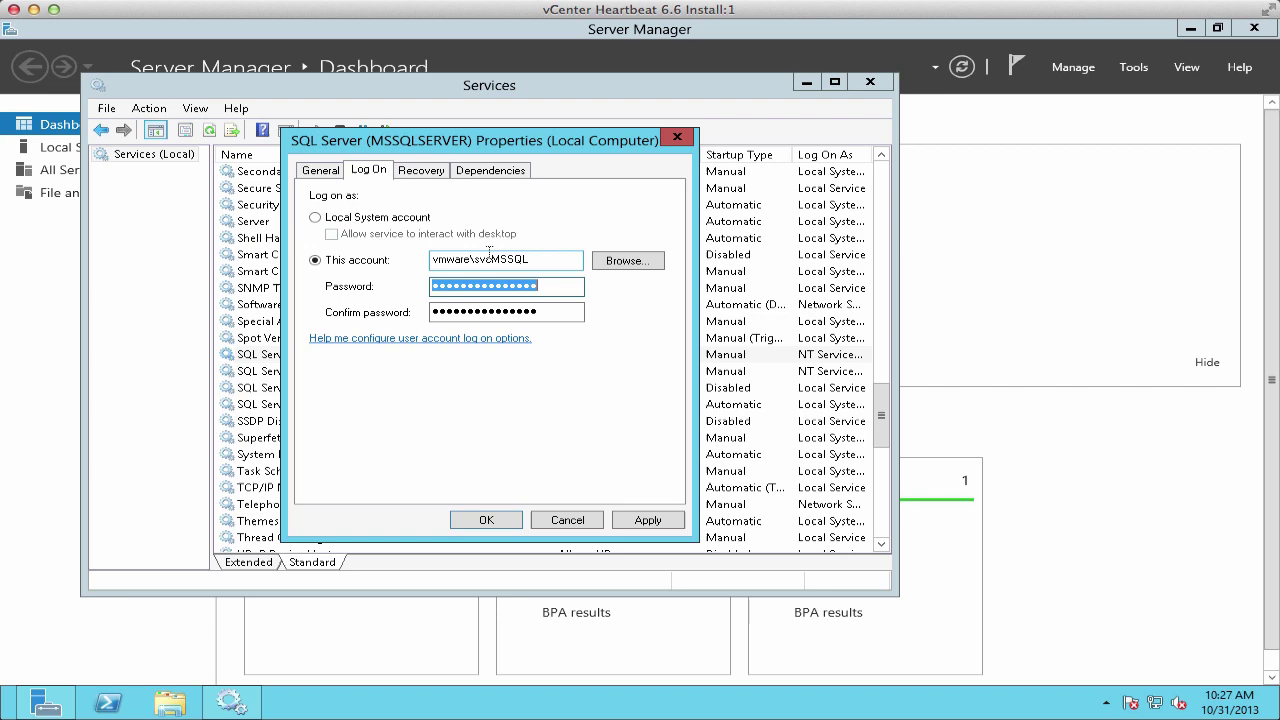
type("*********")
key("Tab")
type("*********")
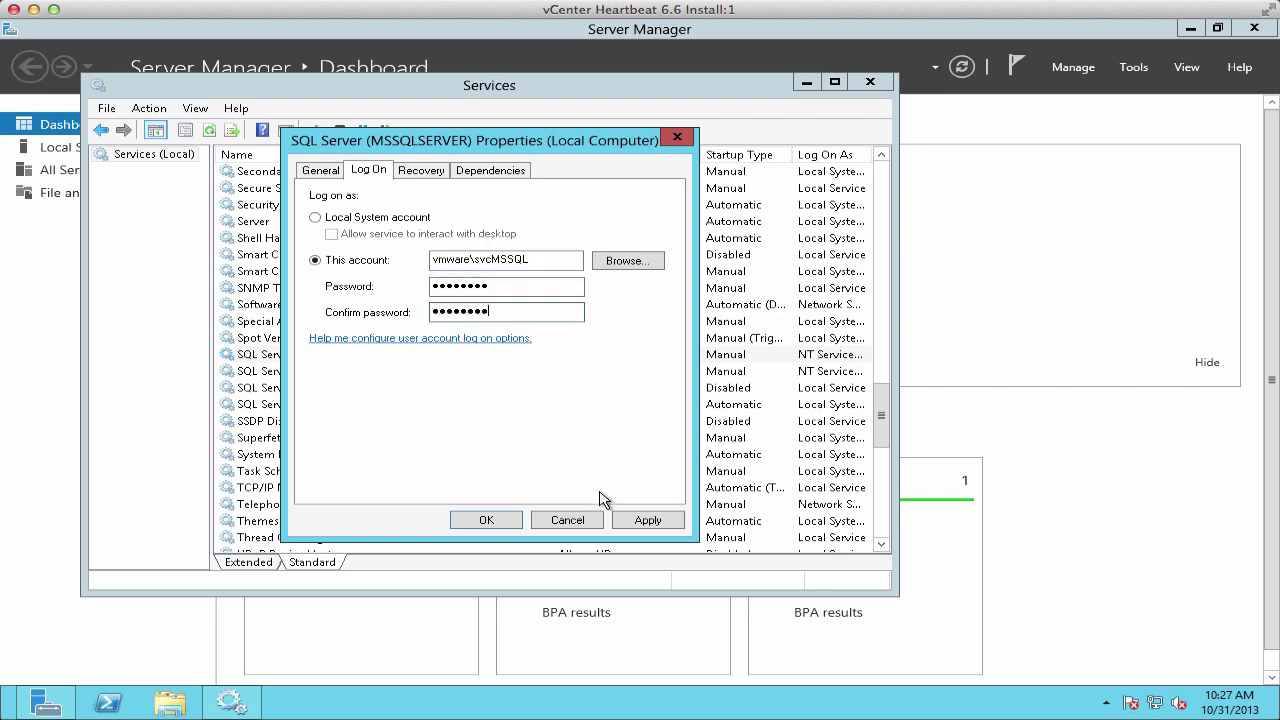
left_click(645, 520)
left_click(815, 424)
left_click(828, 425)
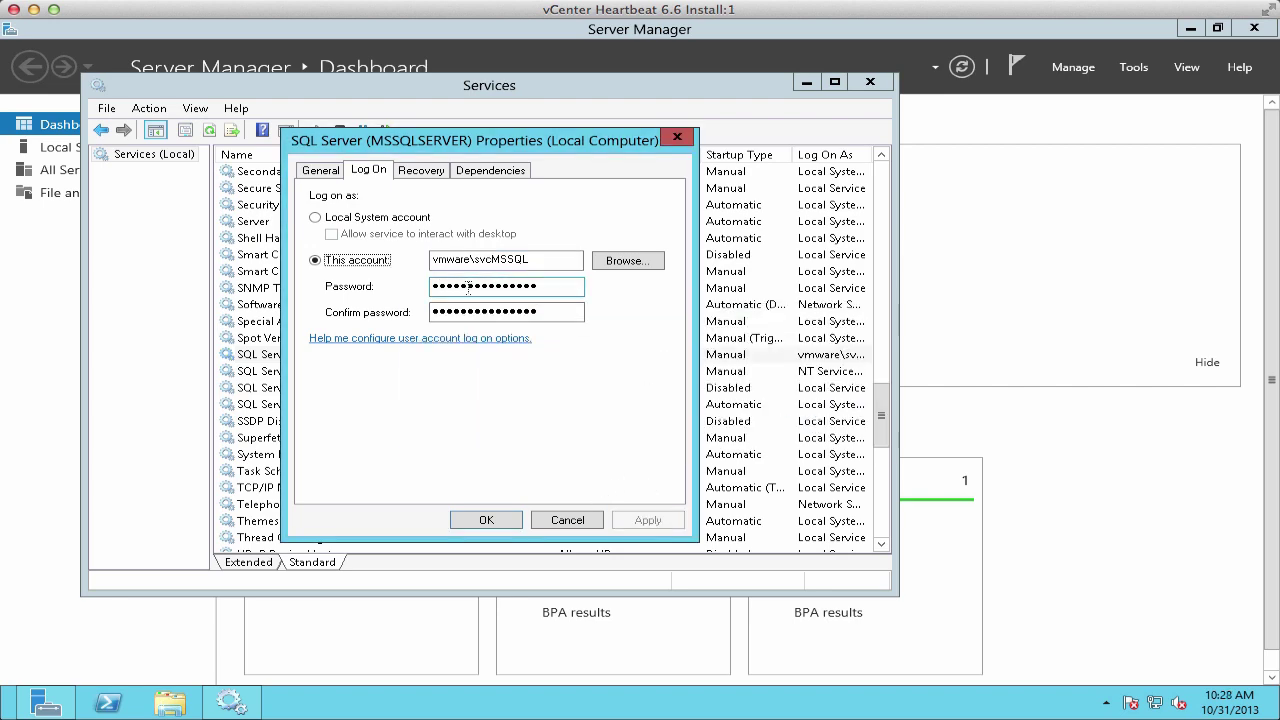
left_click(485, 521)
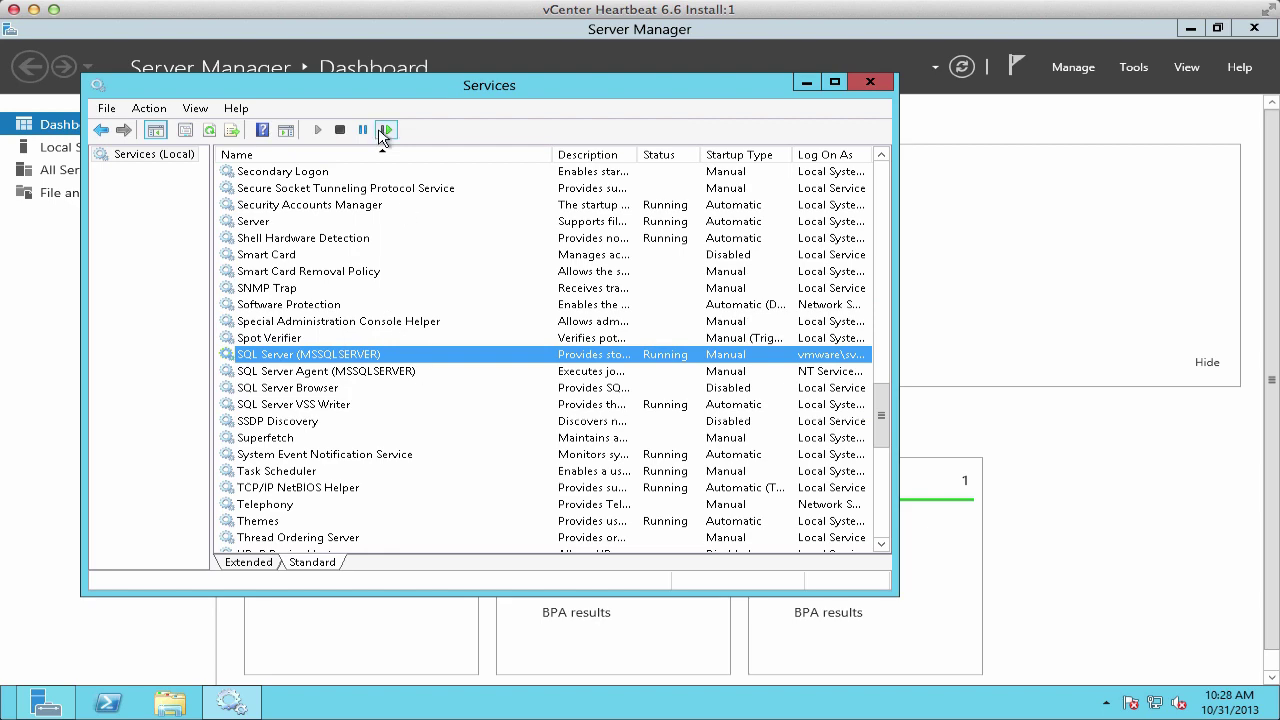
Step: Restart SQL Server, then make SQL Server Agent log on as vmware\svcMSSQL with its password
left_click(386, 130)
left_click(368, 371)
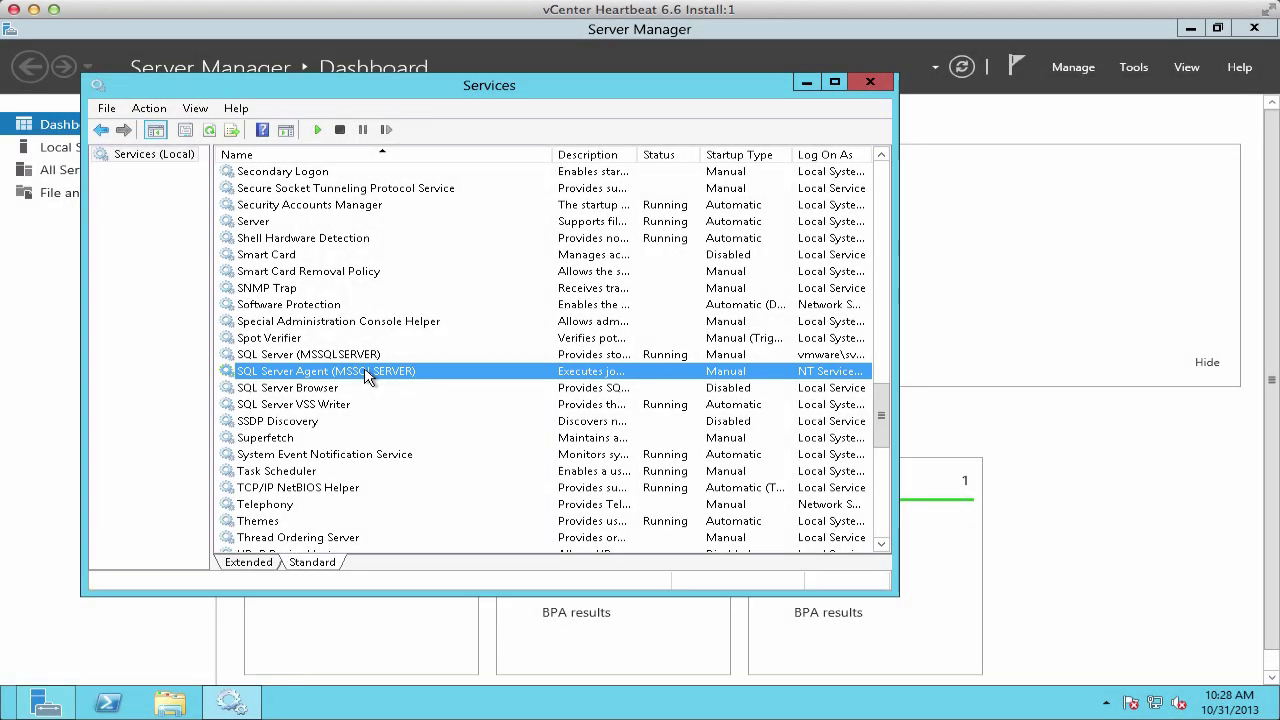
double_click(366, 372)
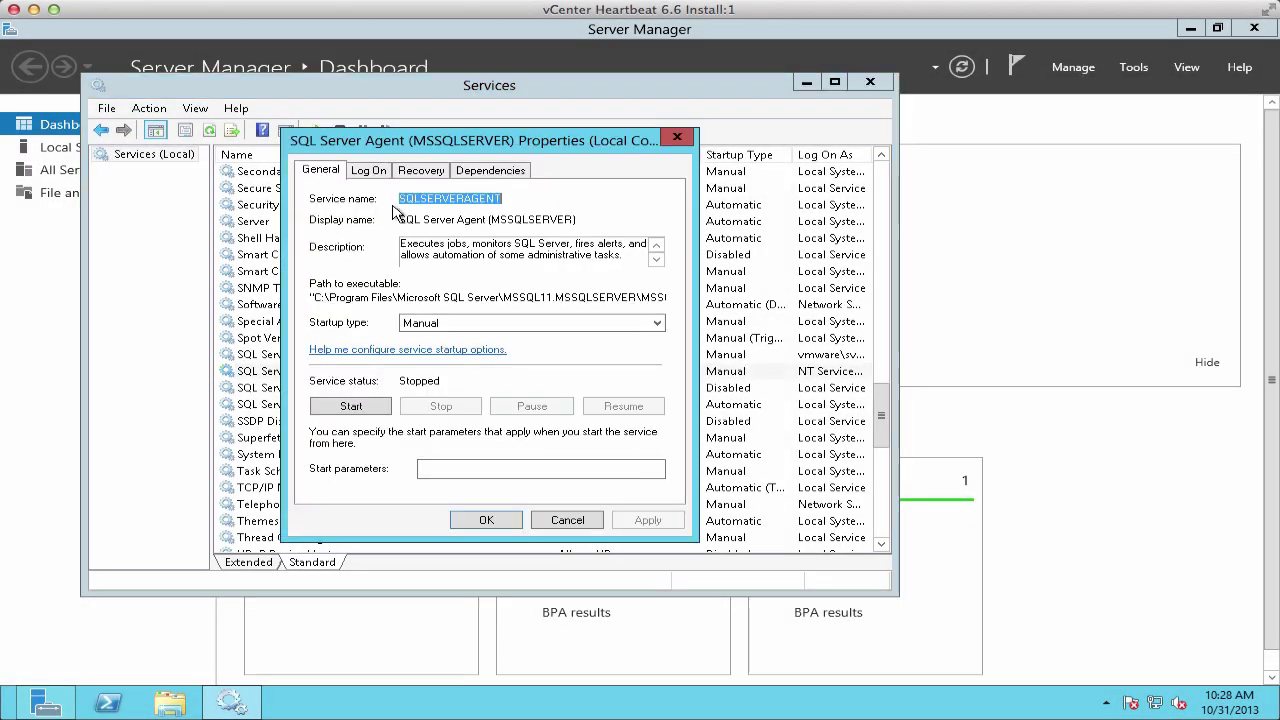
left_click(368, 170)
triple_click(445, 260)
type("vmware\\svc")
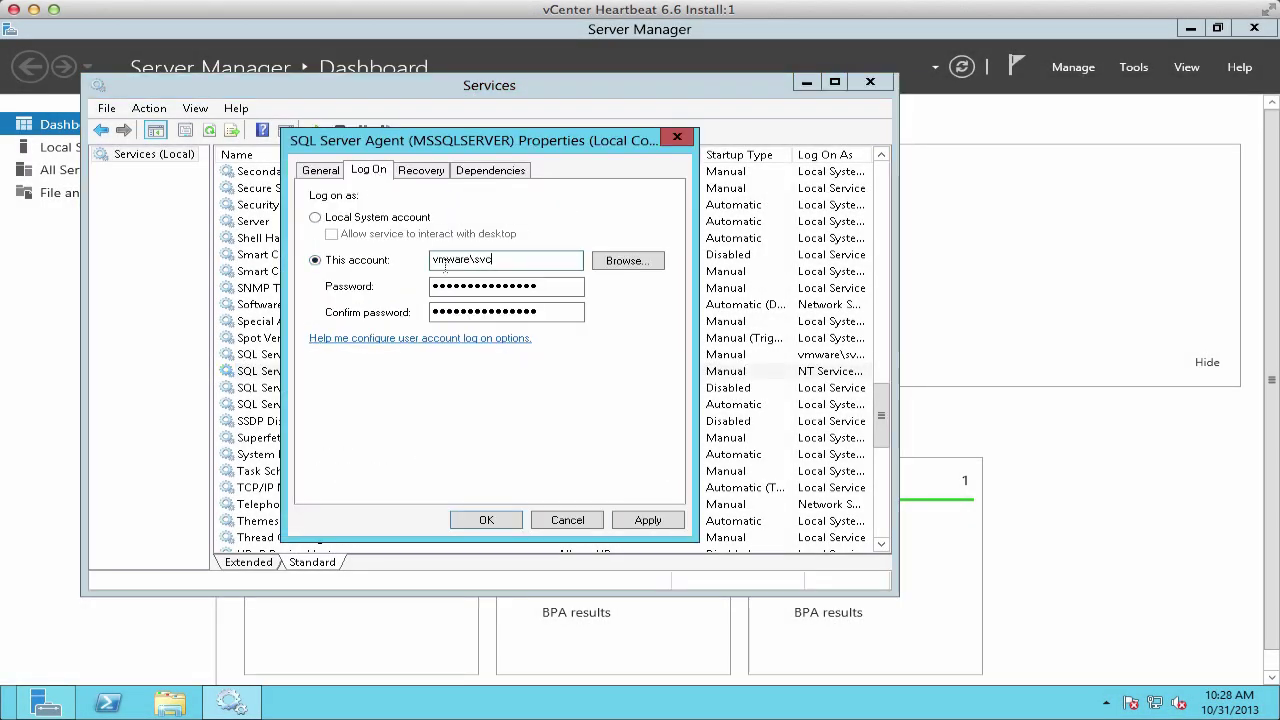
type("MSSQL")
key("Tab")
type("VMware1!")
key("Tab")
type("VMware1!")
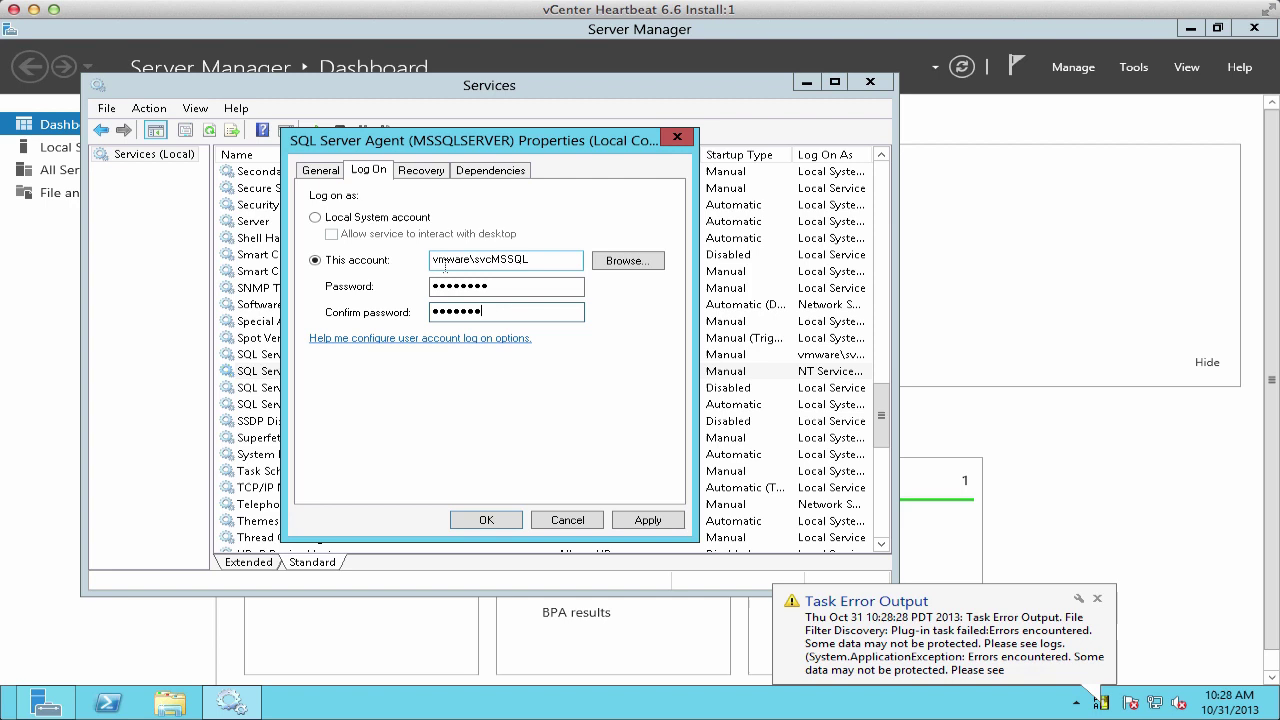
left_click(648, 520)
Step: Set SQL Server Agent's startup type to Automatic, start it, and confirm it shows Running
left_click(312, 171)
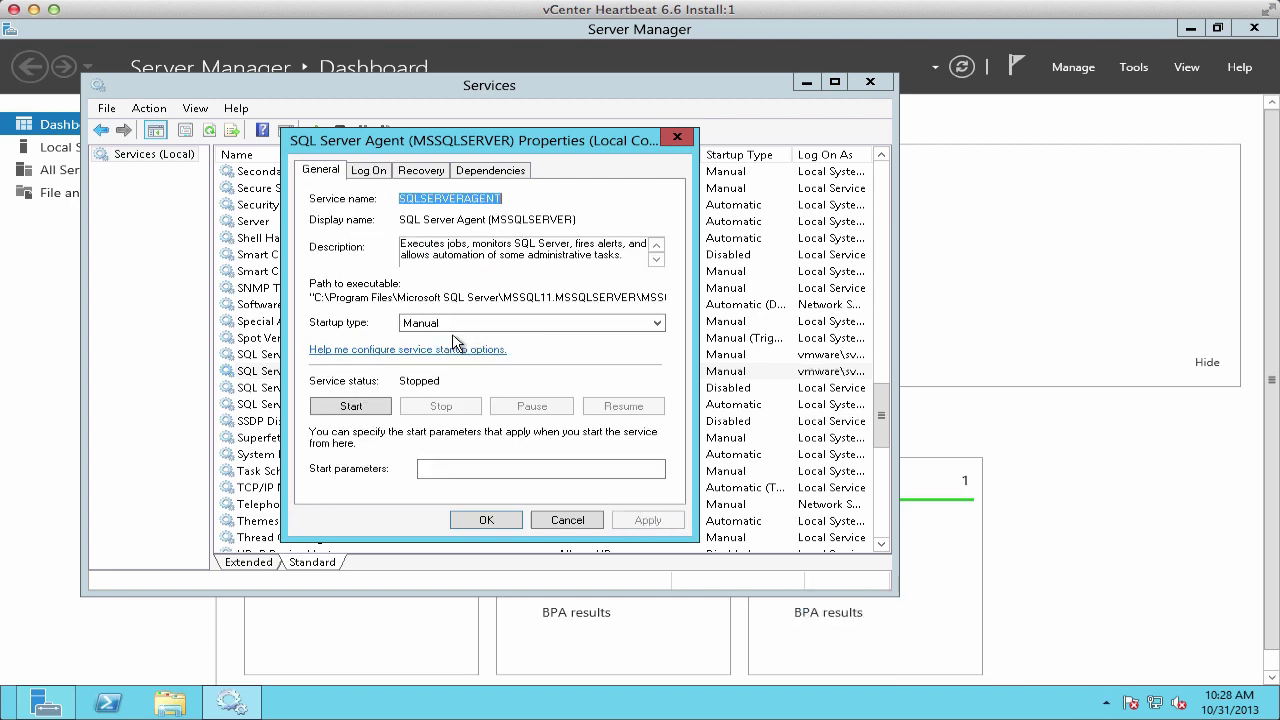
left_click(451, 328)
left_click(425, 350)
left_click(672, 519)
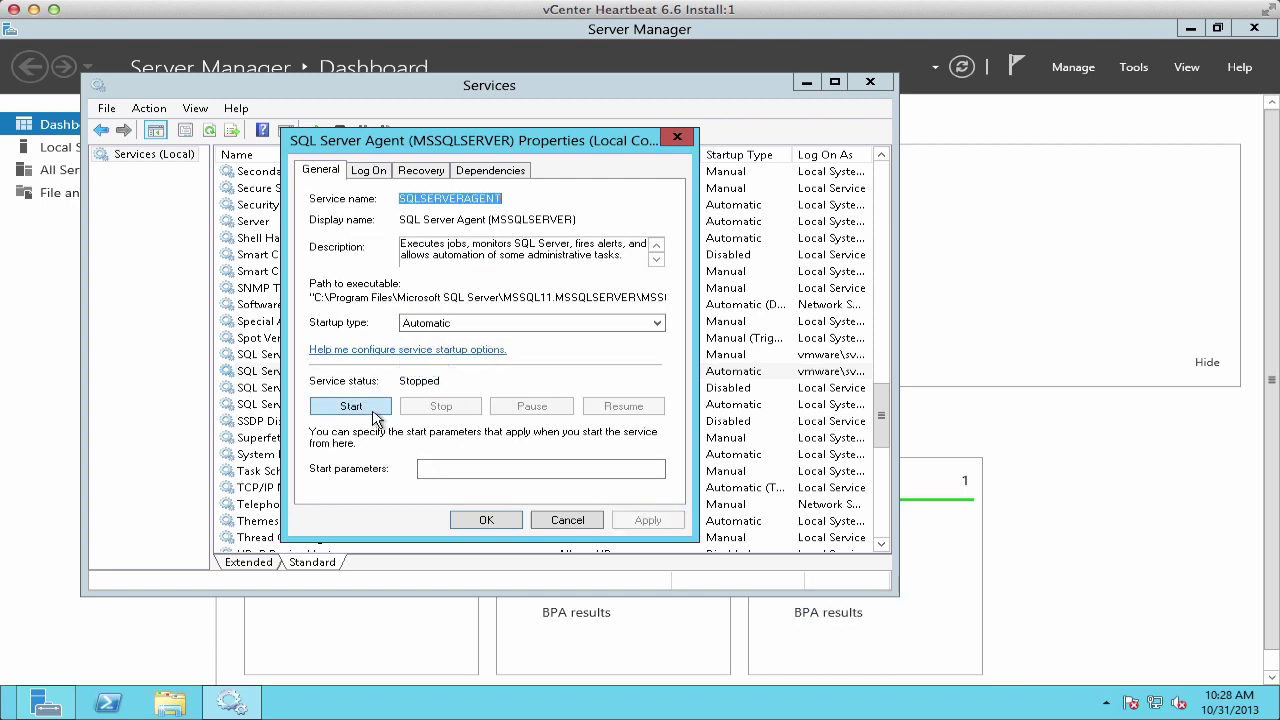
left_click(374, 414)
left_click(486, 520)
left_click(380, 372)
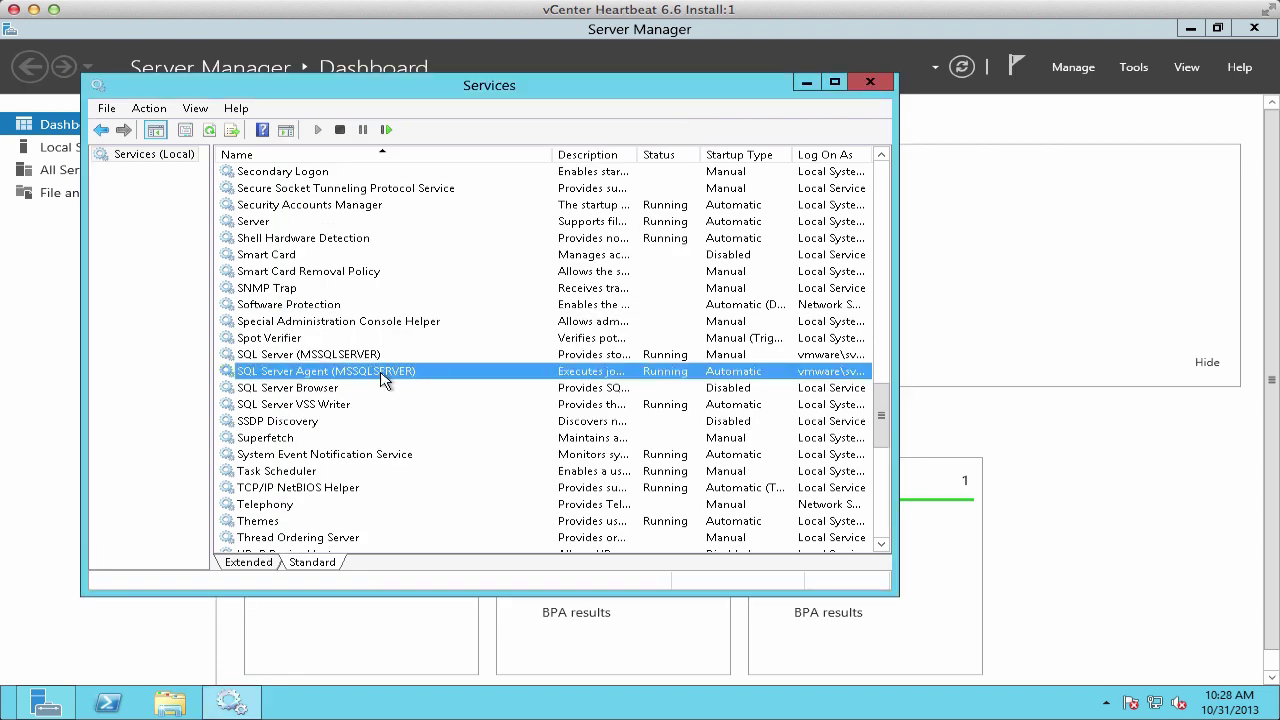
Step: Close Server Manager, launch the vCenter Server Heartbeat Console and connect to localhost
left_click(808, 84)
left_click(1262, 30)
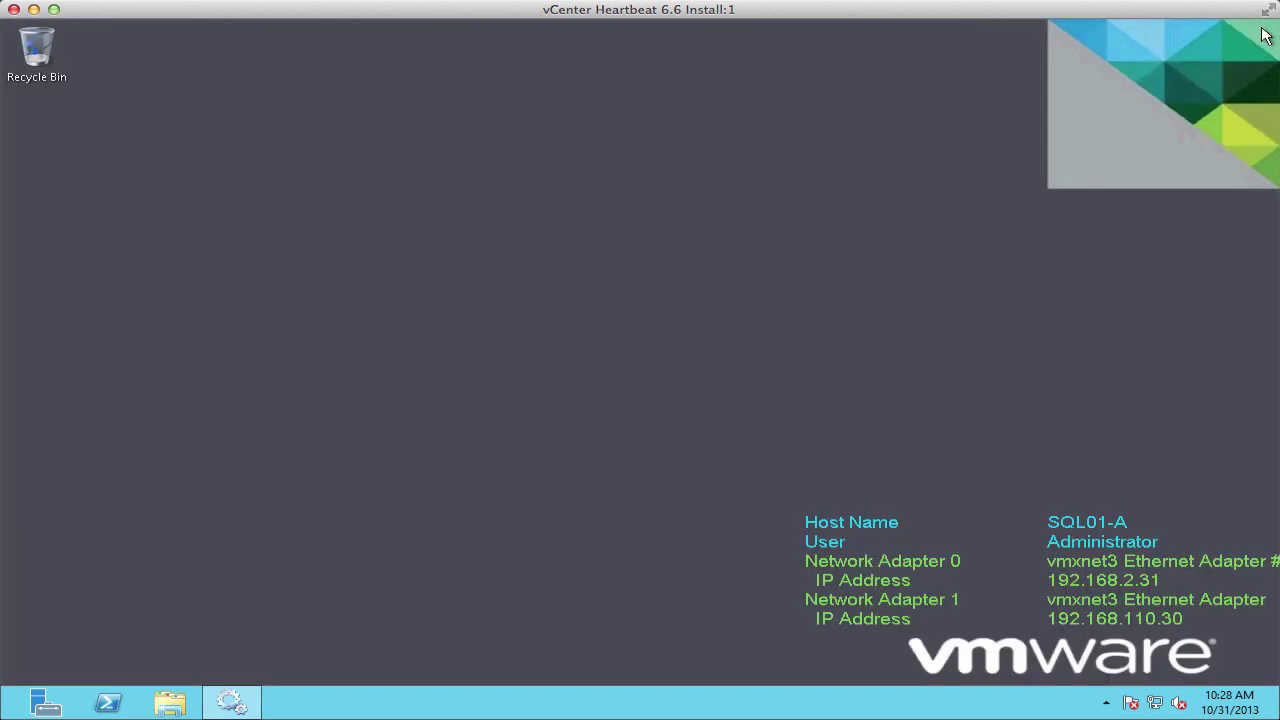
key("super")
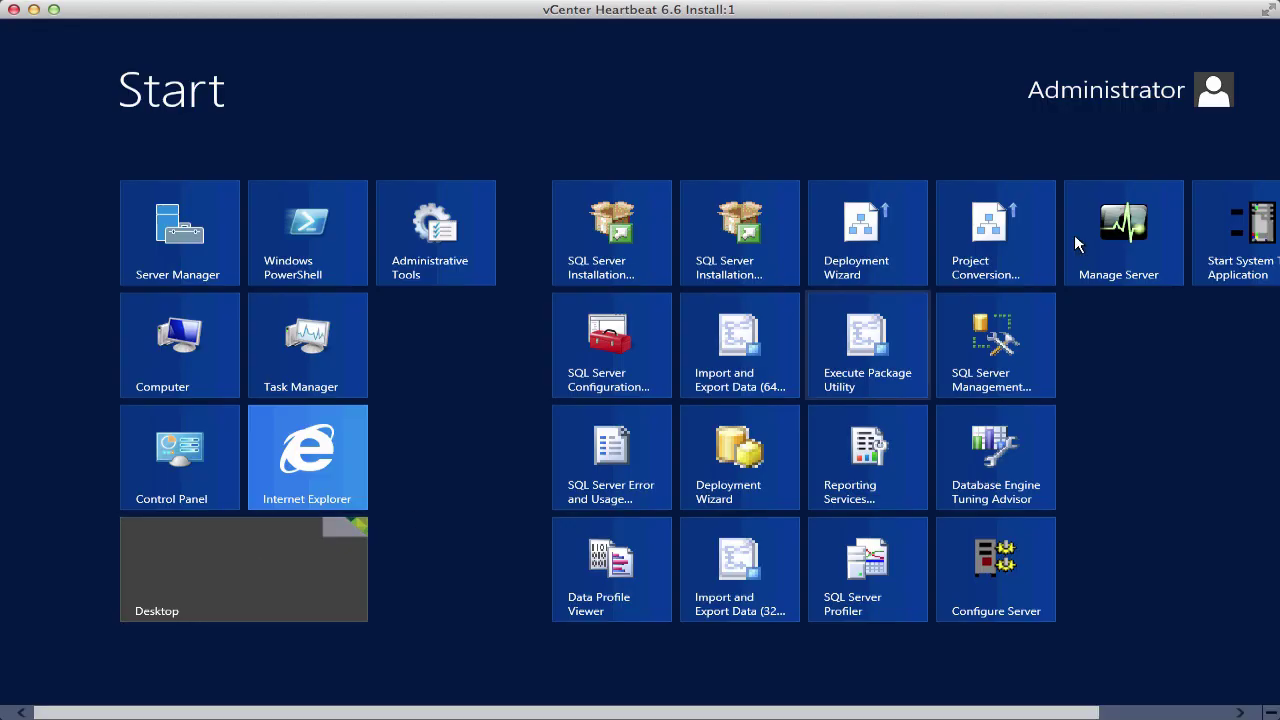
left_click(1100, 225)
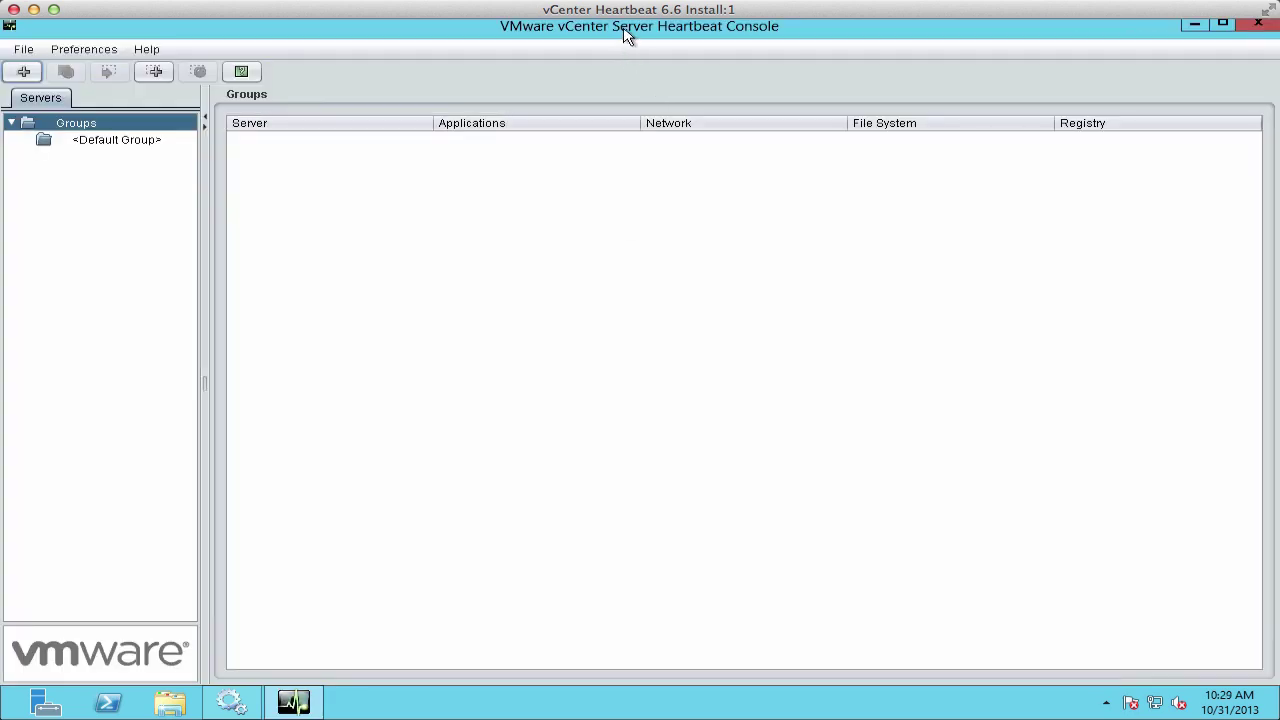
left_click(24, 72)
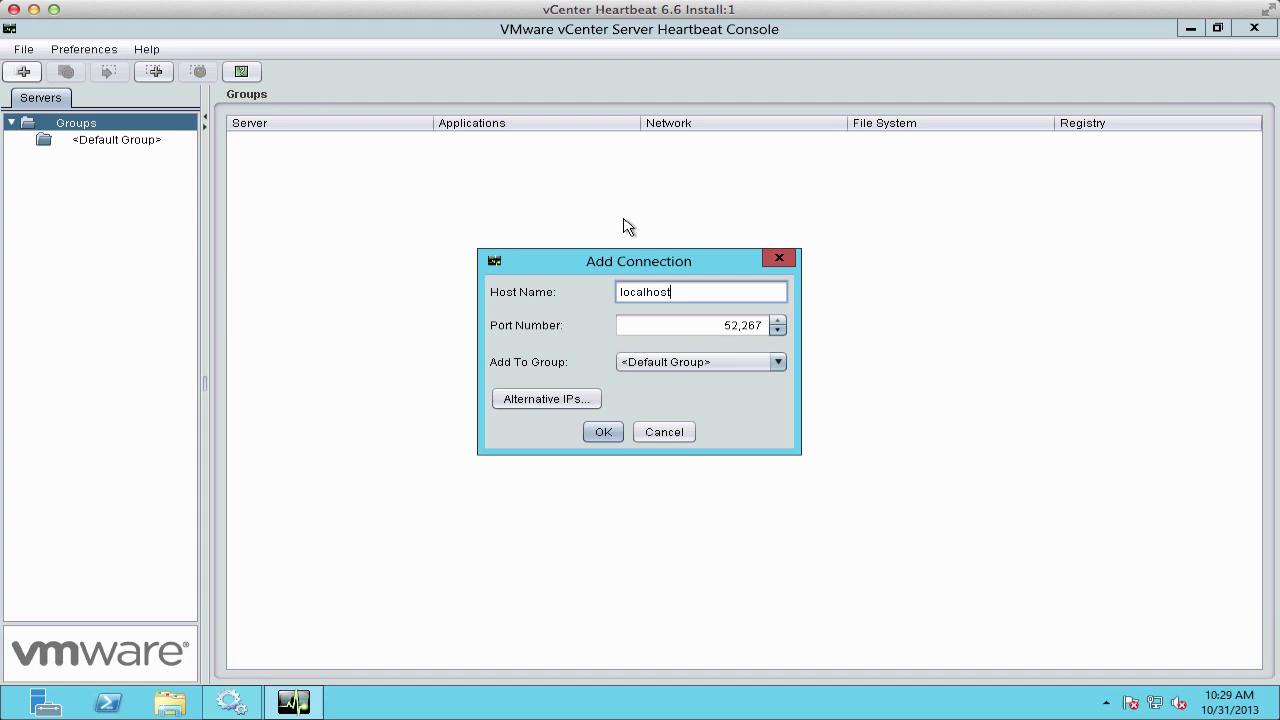
key("Return")
left_click(256, 139)
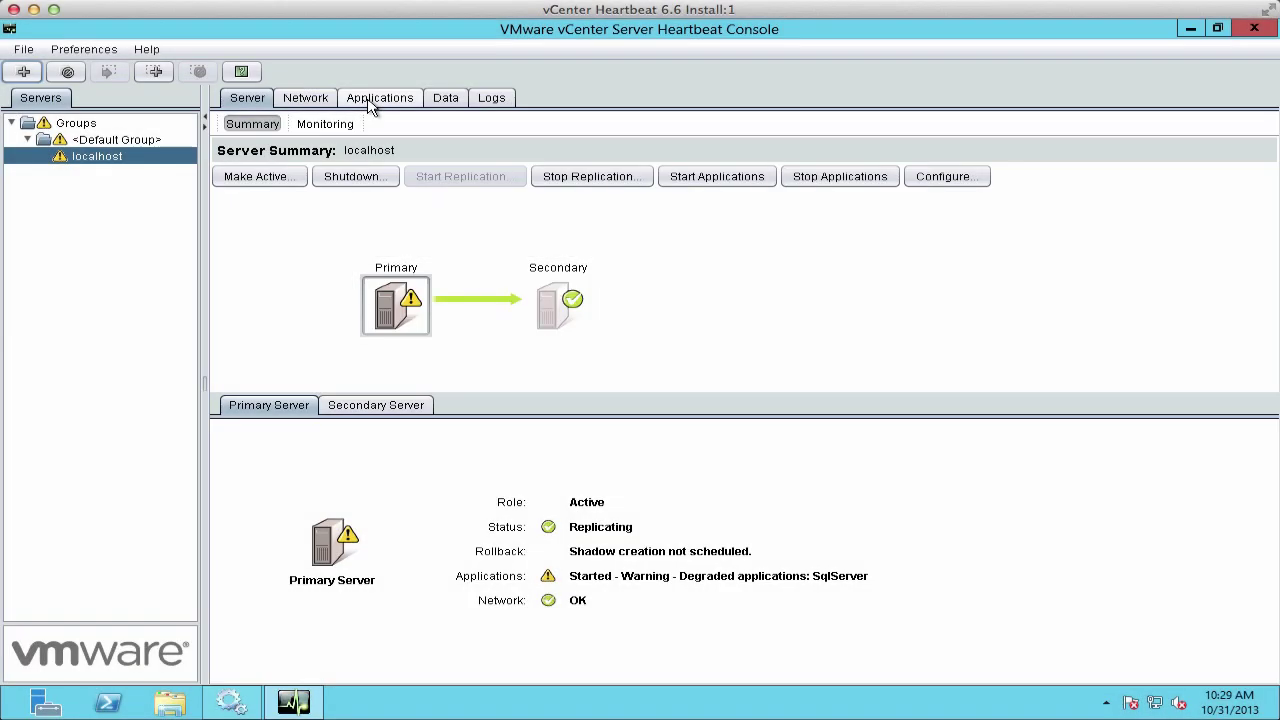
Step: Enter the vmware domain, service account name and password for the SqlServerNFPlugin.dll plug-in
left_click(373, 103)
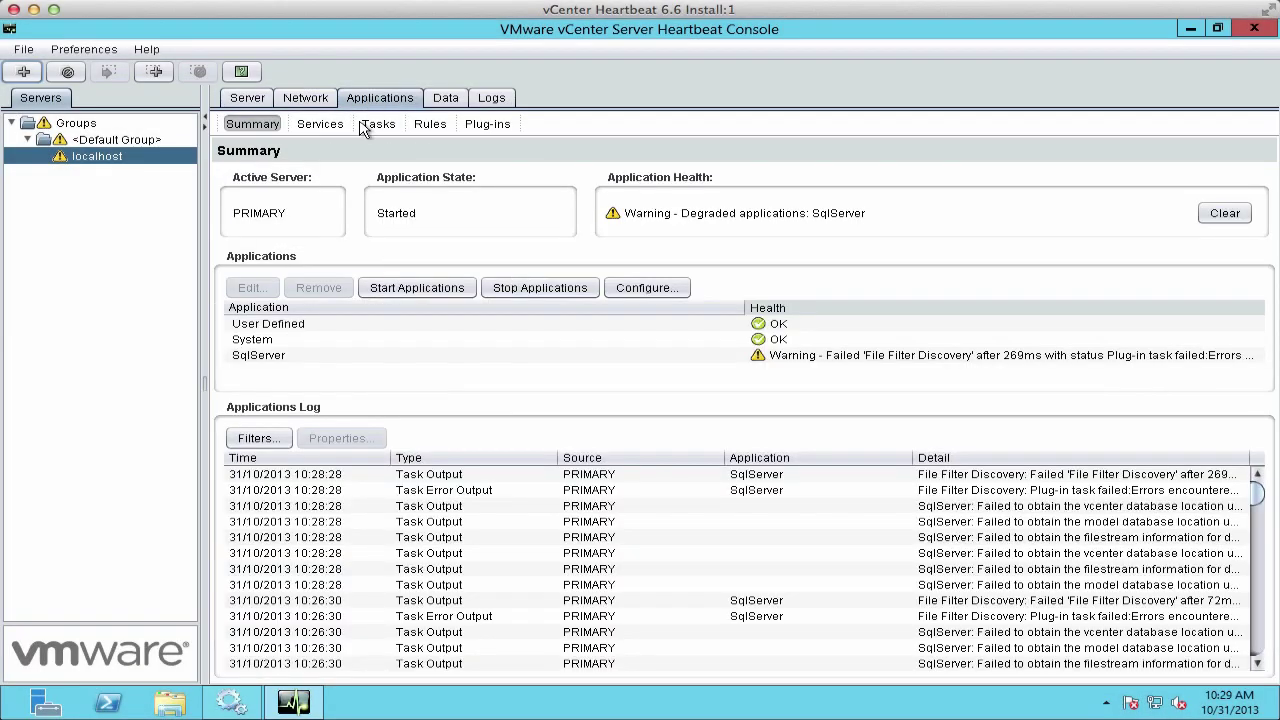
left_click(487, 124)
left_click(617, 212)
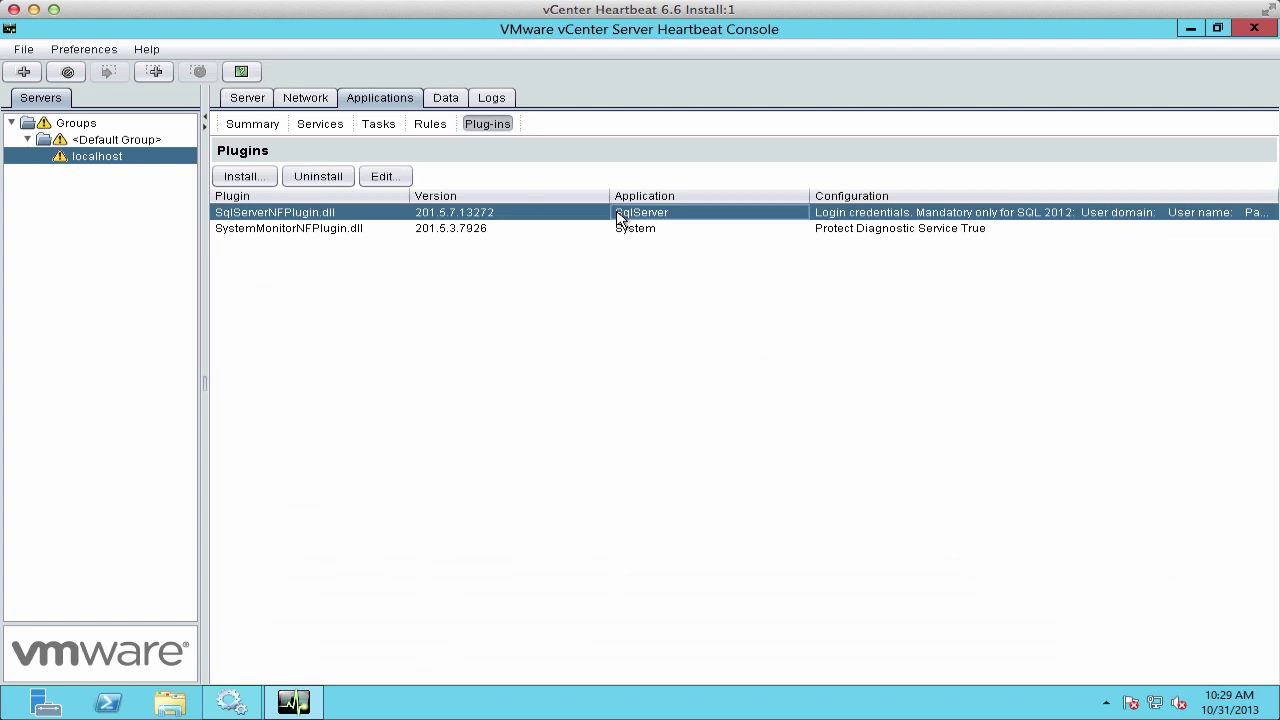
left_click(386, 177)
left_click(922, 311)
type("vmware")
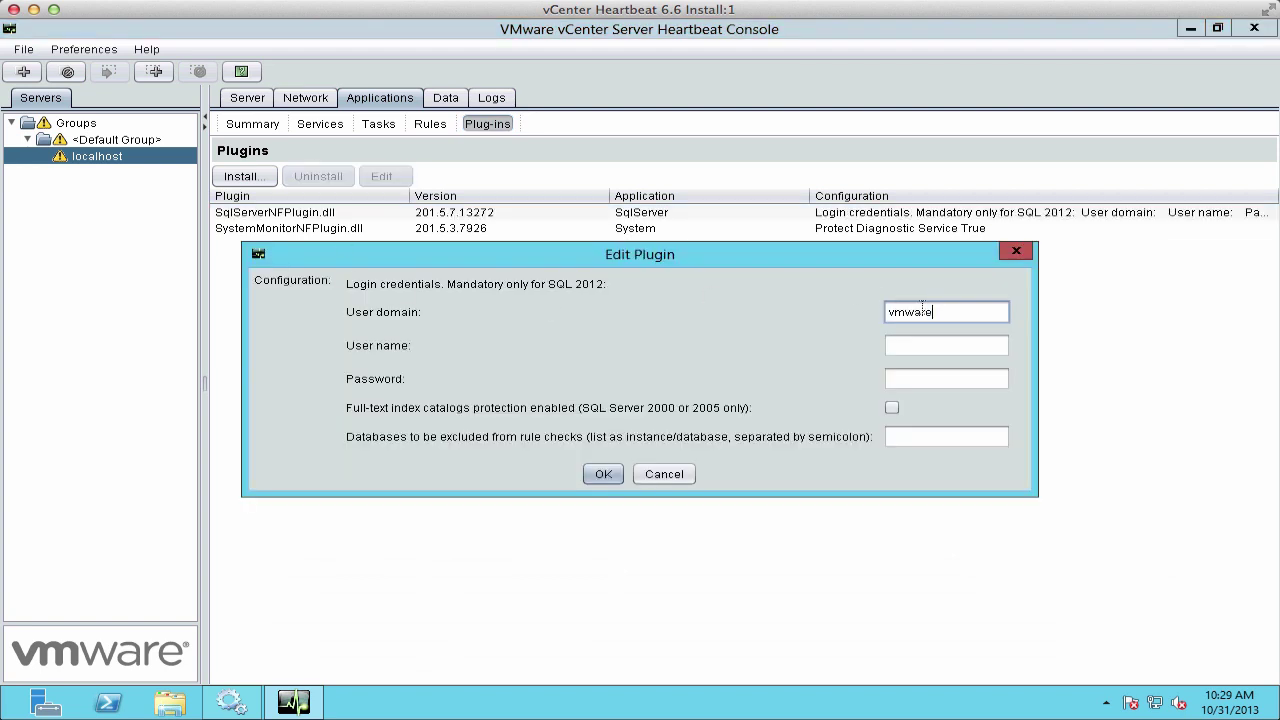
key("Tab")
key("Tab")
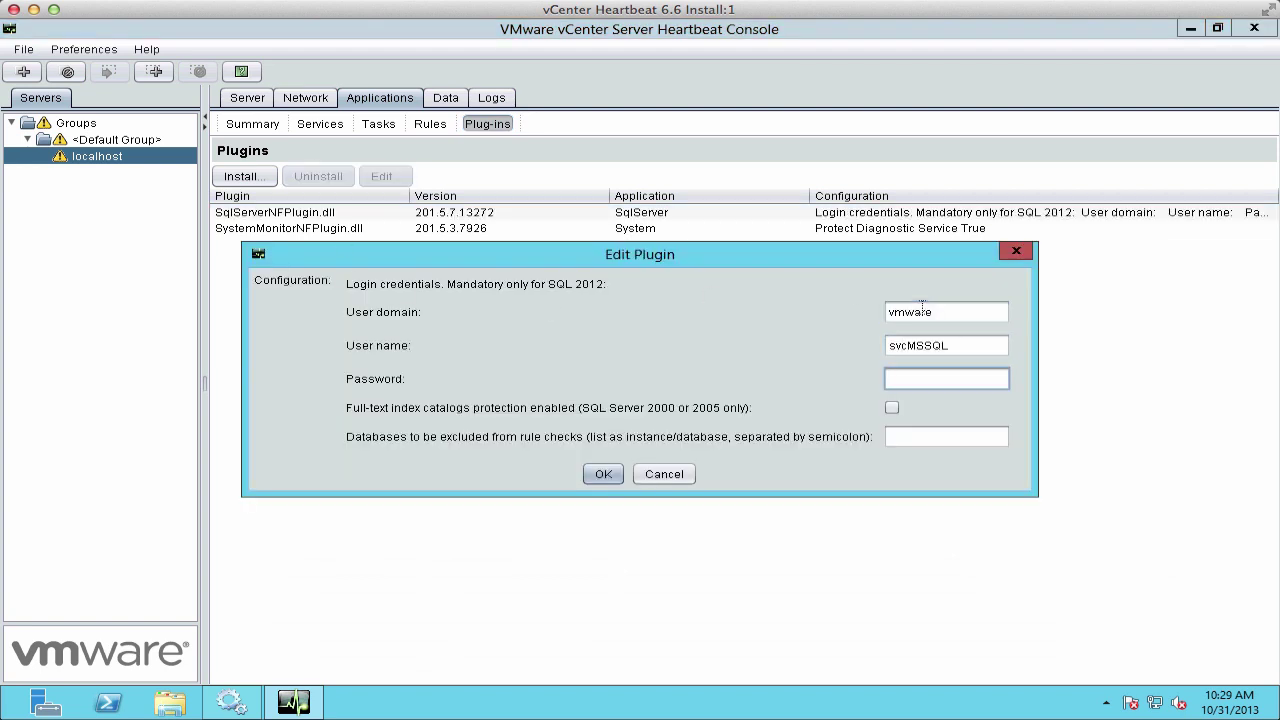
left_click(604, 475)
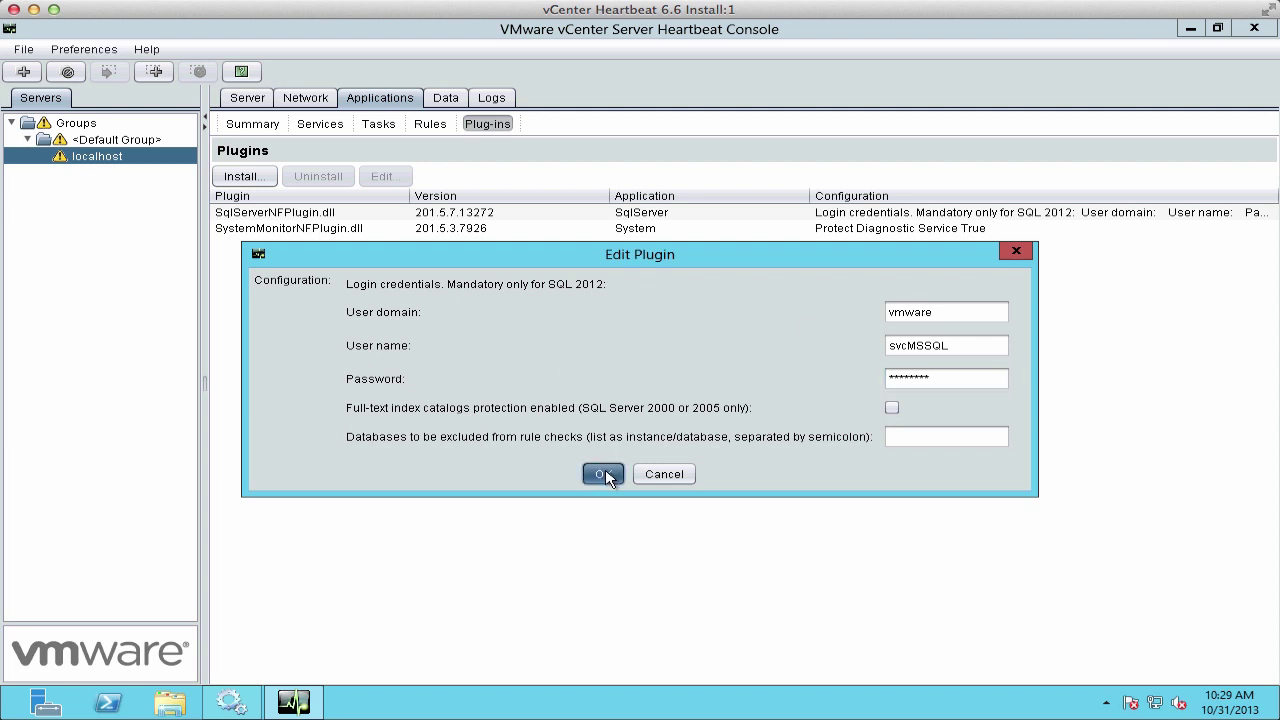
Step: Add svcMSSQL in the vmware domain to the Tasks user accounts
left_click(382, 130)
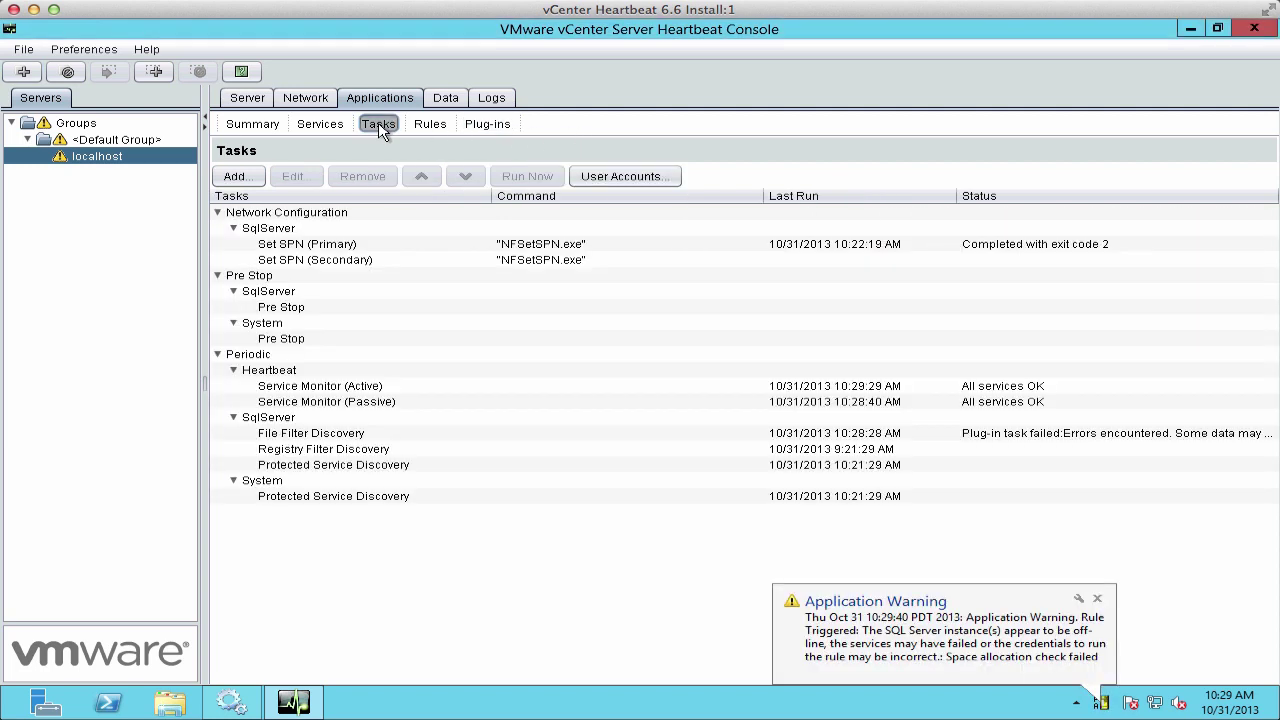
left_click(605, 180)
left_click(476, 300)
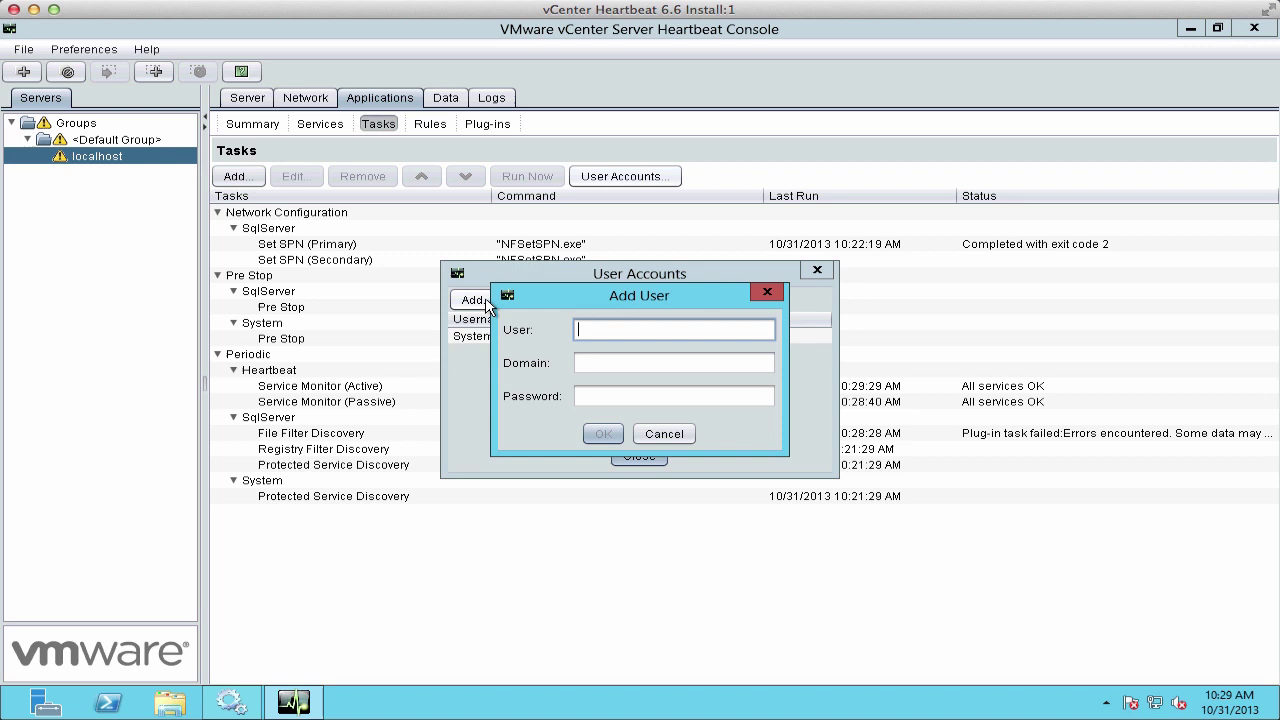
type("svcMSSQL")
key("Tab")
key("Tab")
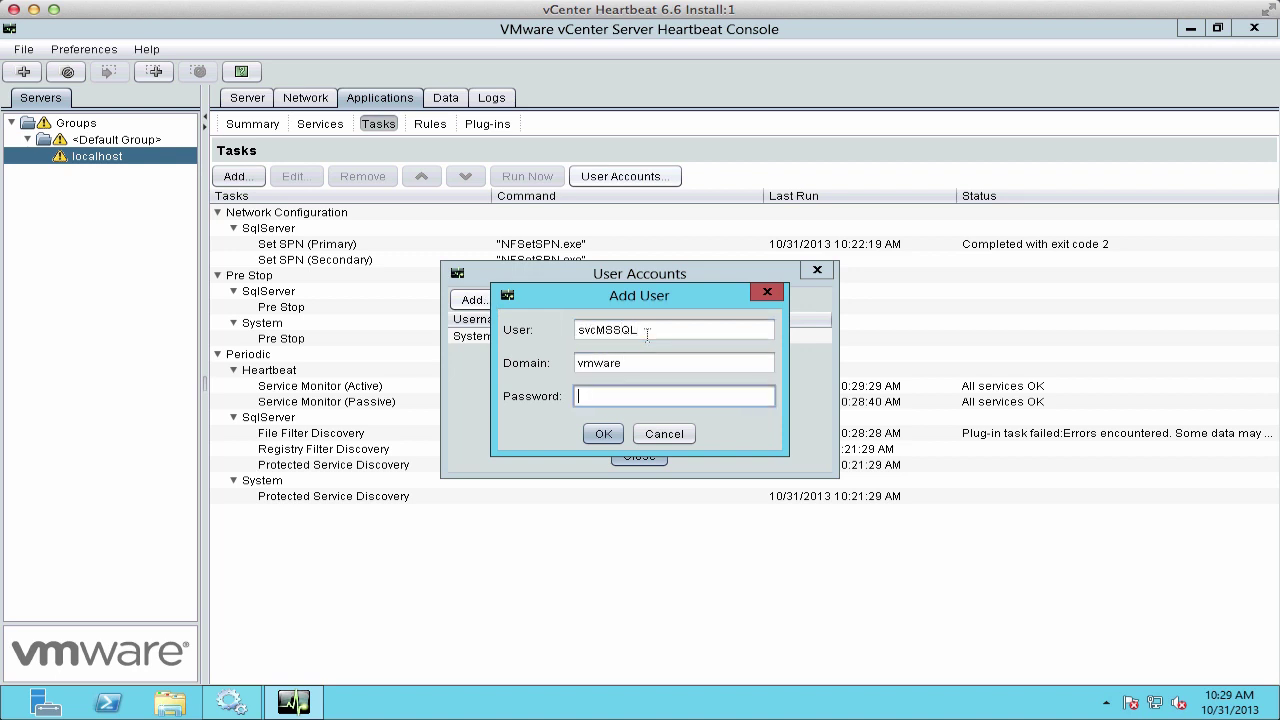
left_click(605, 437)
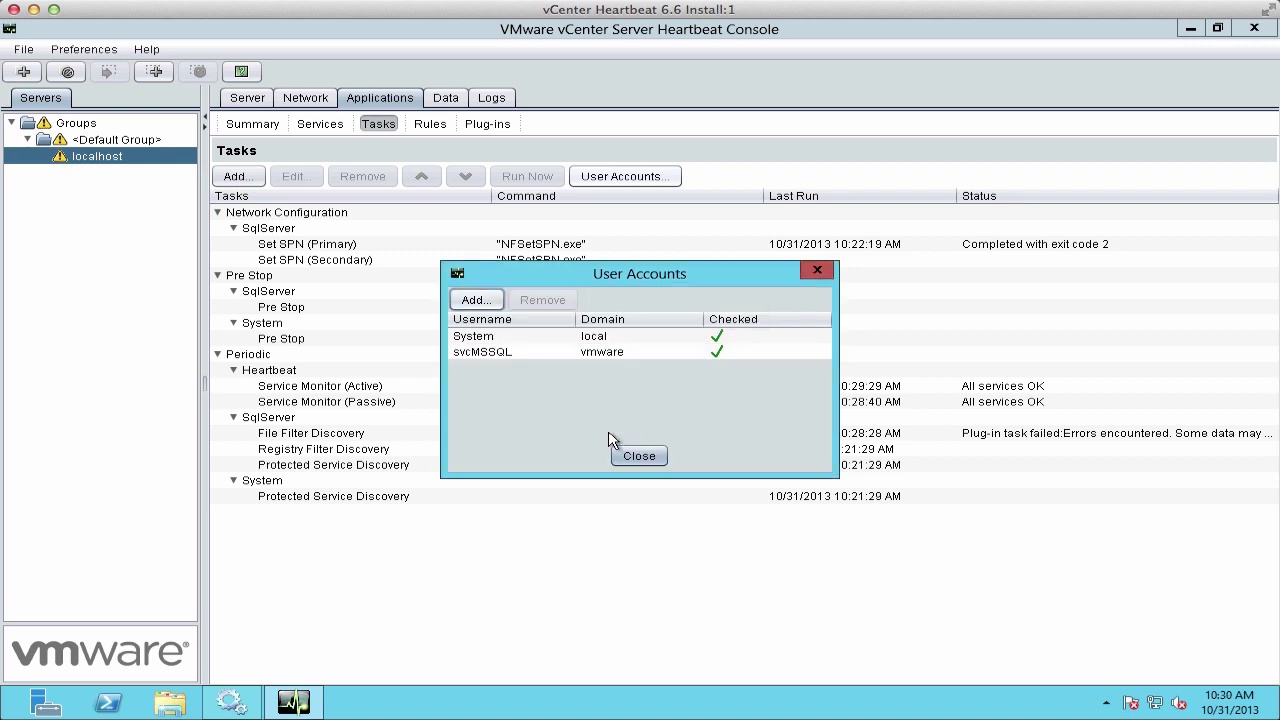
left_click(640, 456)
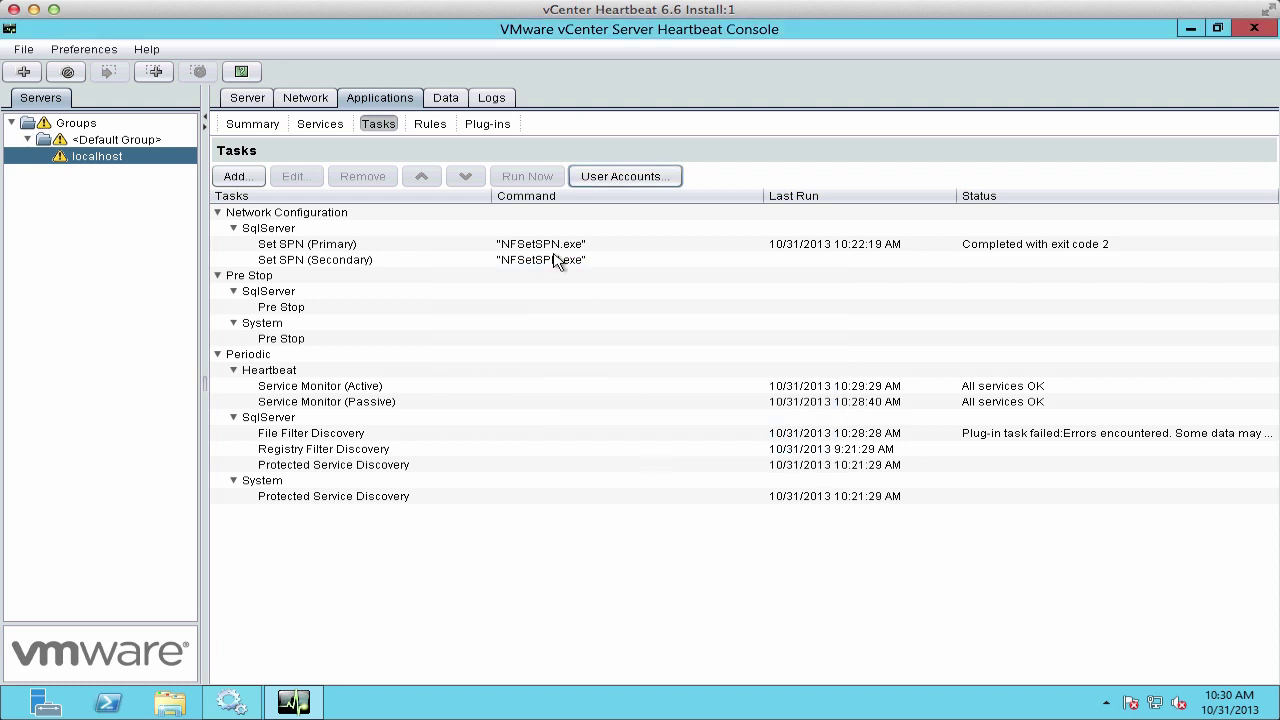
Step: Set both Set SPN (Primary) and Set SPN (Secondary) tasks to run as the vmware service account
left_click(556, 245)
left_click(294, 177)
left_click(656, 444)
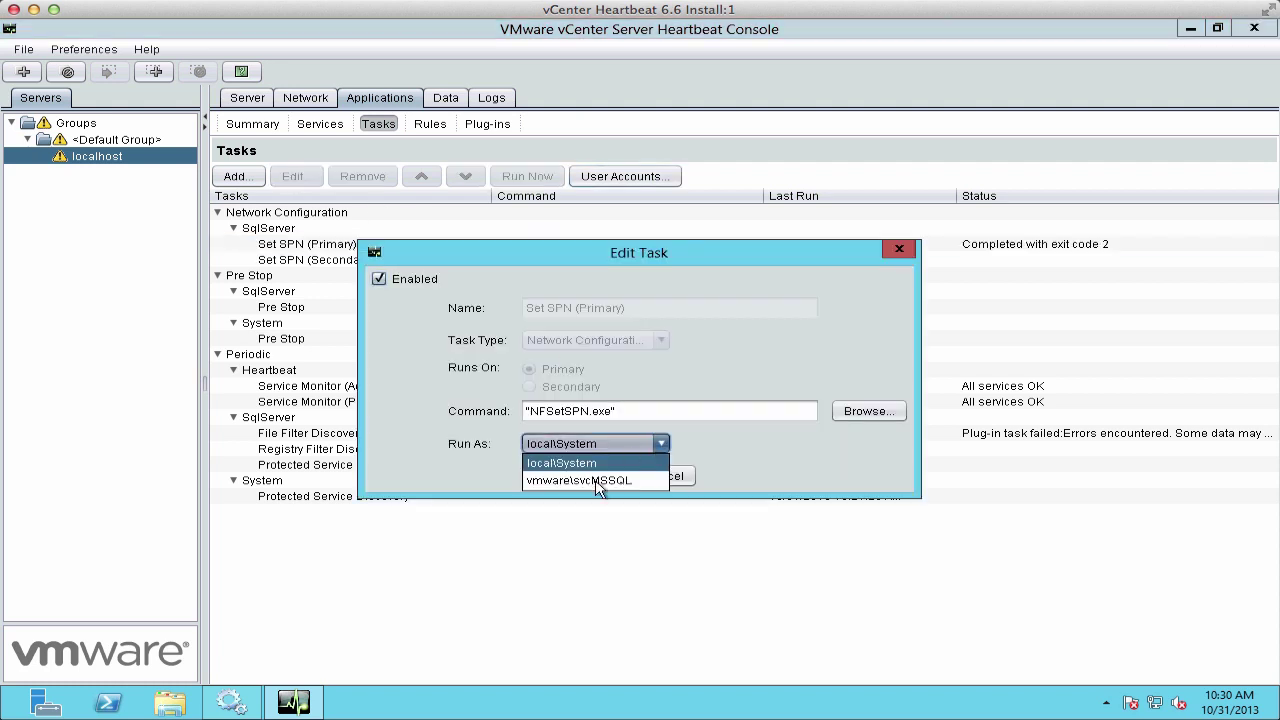
left_click(597, 480)
left_click(610, 476)
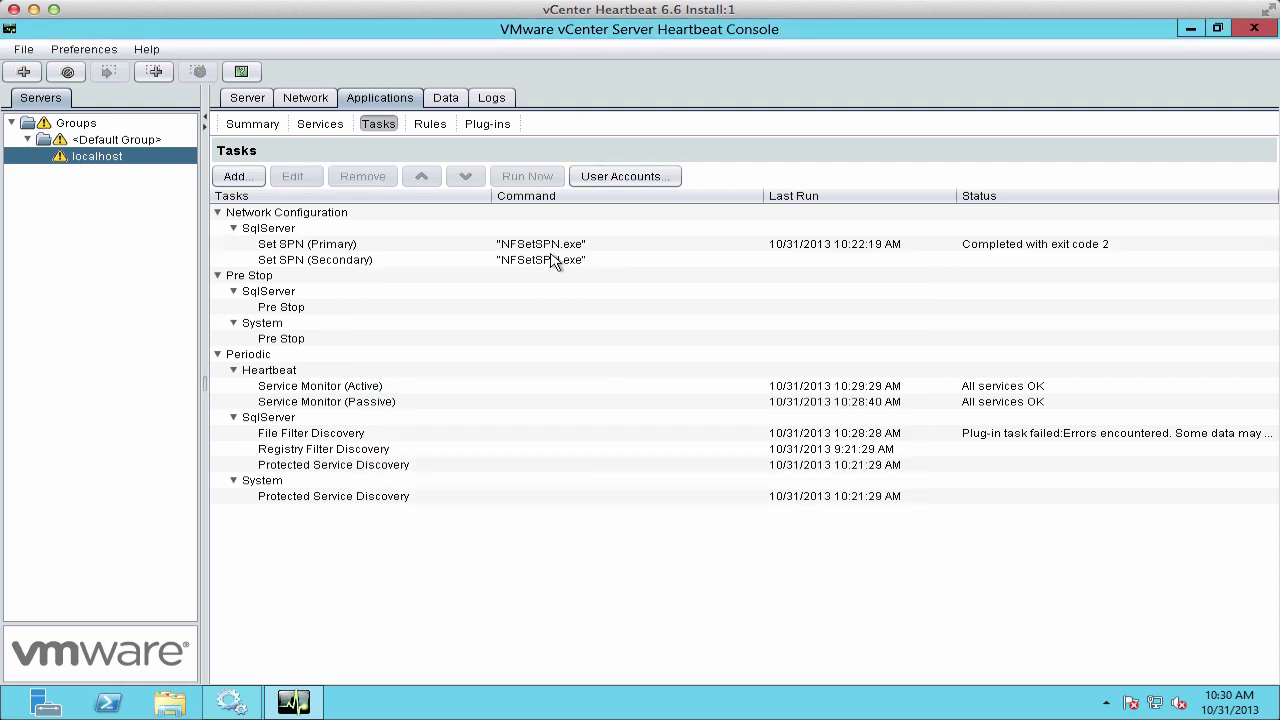
left_click(552, 260)
left_click(300, 177)
left_click(656, 444)
left_click(597, 482)
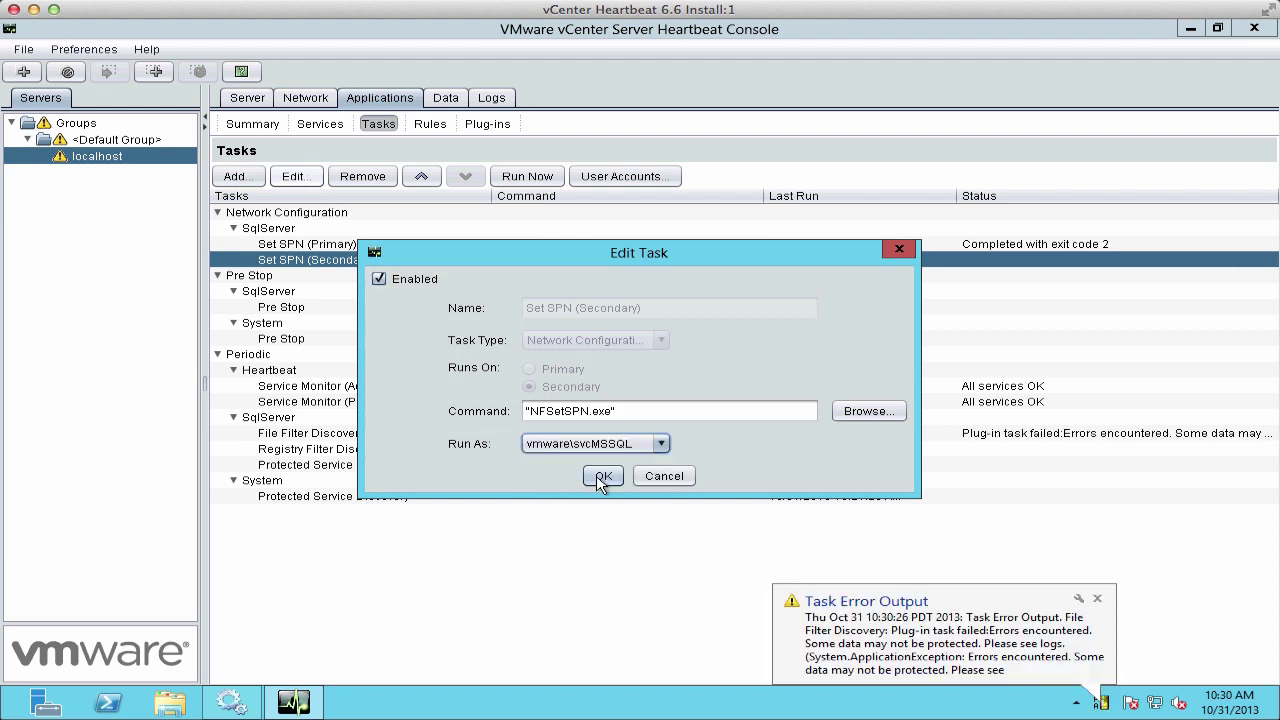
left_click(602, 477)
Step: Rerun Set SPN (Primary) and check the server's overall status
left_click(605, 247)
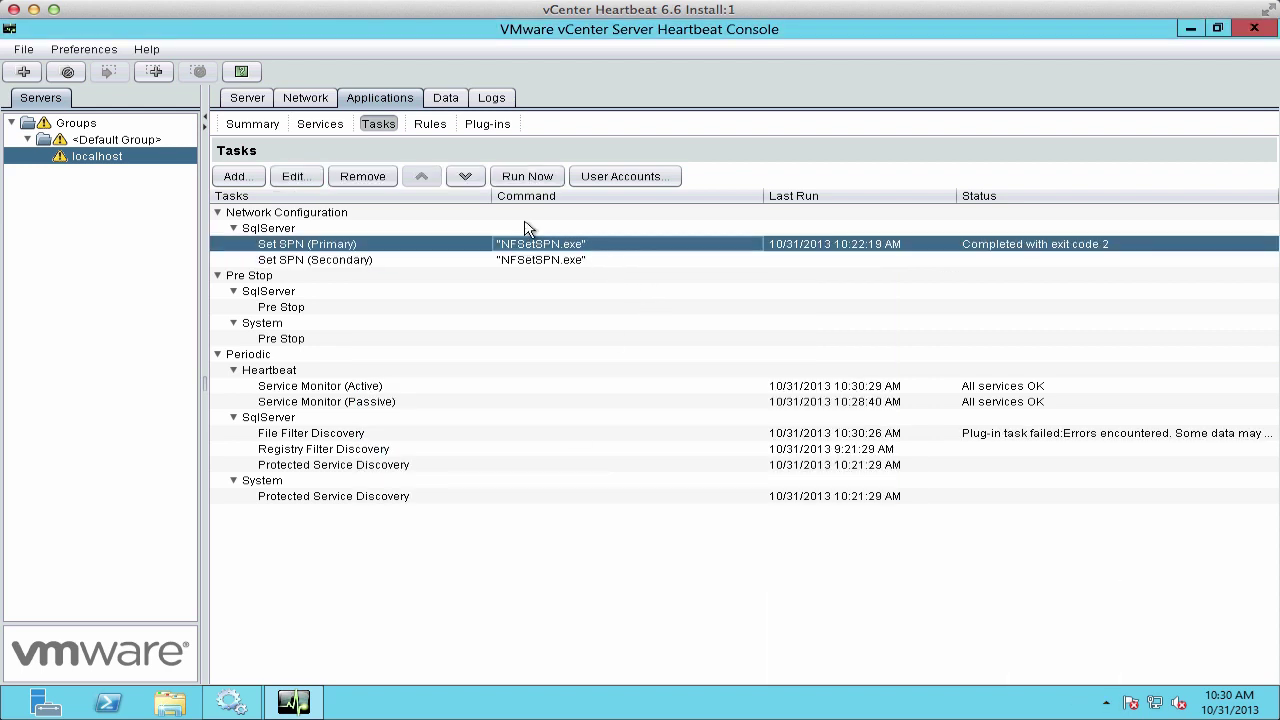
left_click(527, 177)
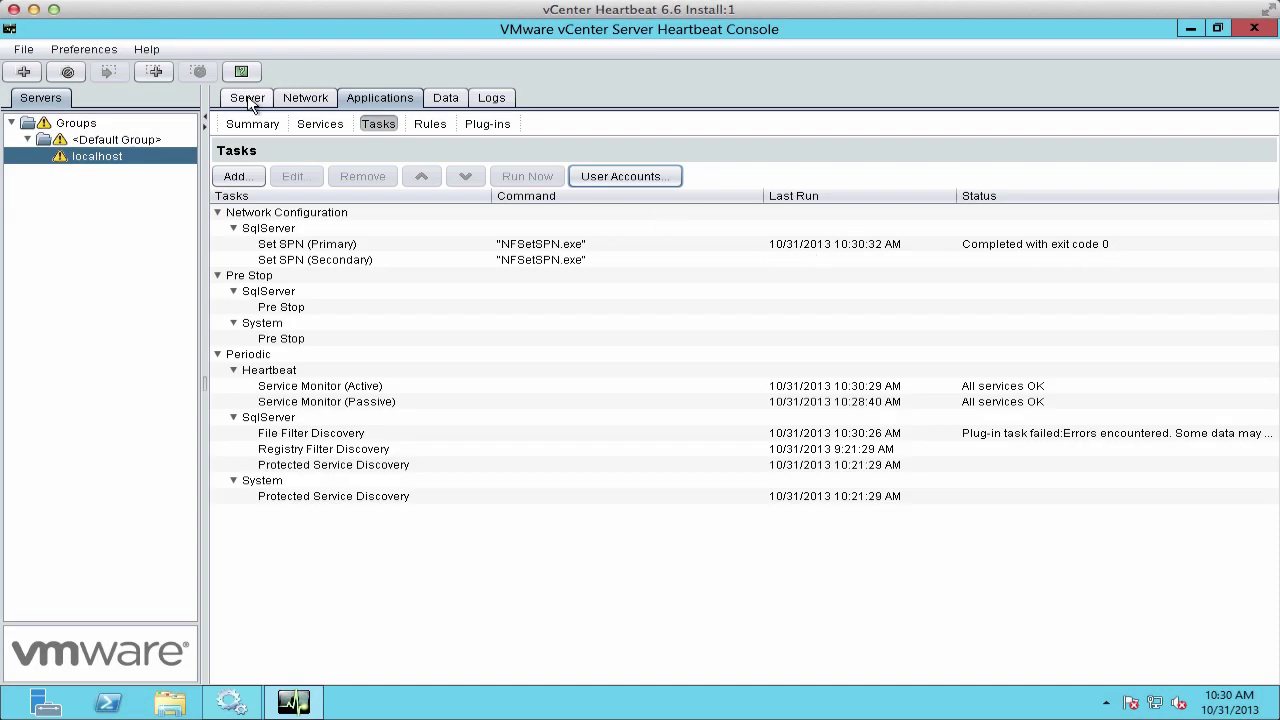
left_click(246, 97)
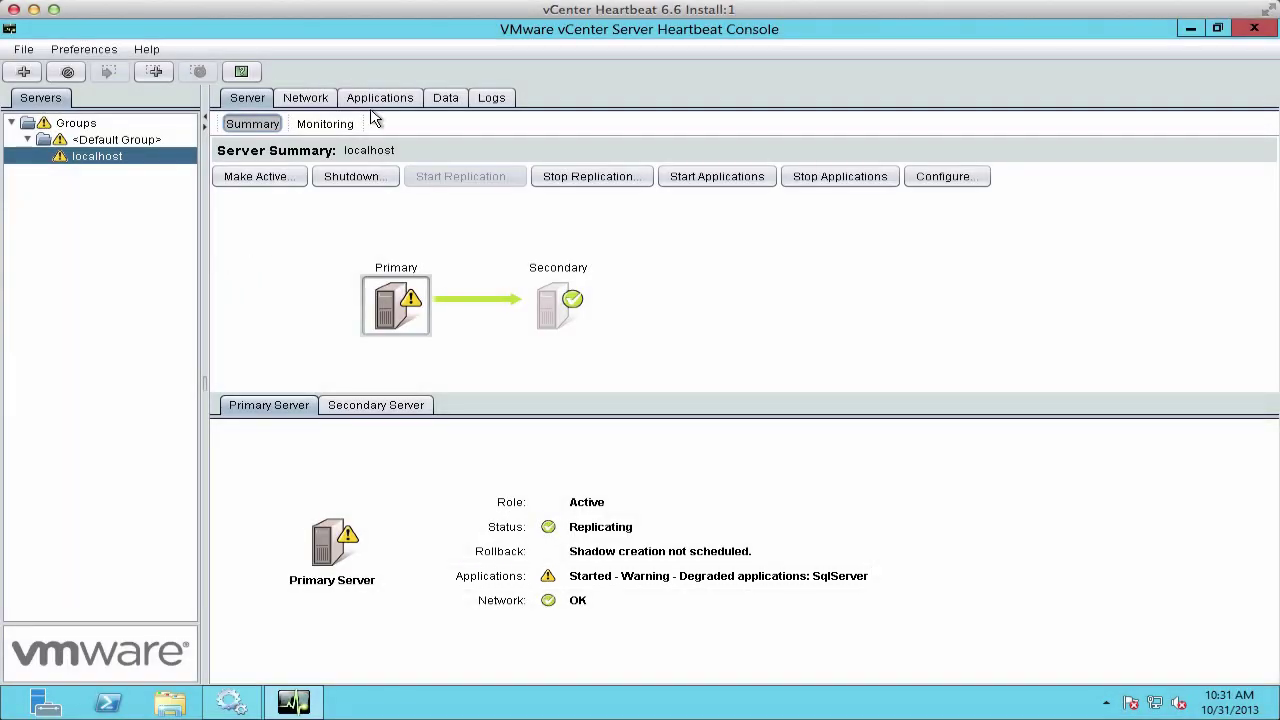
Step: Add SQL Server Agent (MSSQLSERVER) to the protected services list
left_click(378, 97)
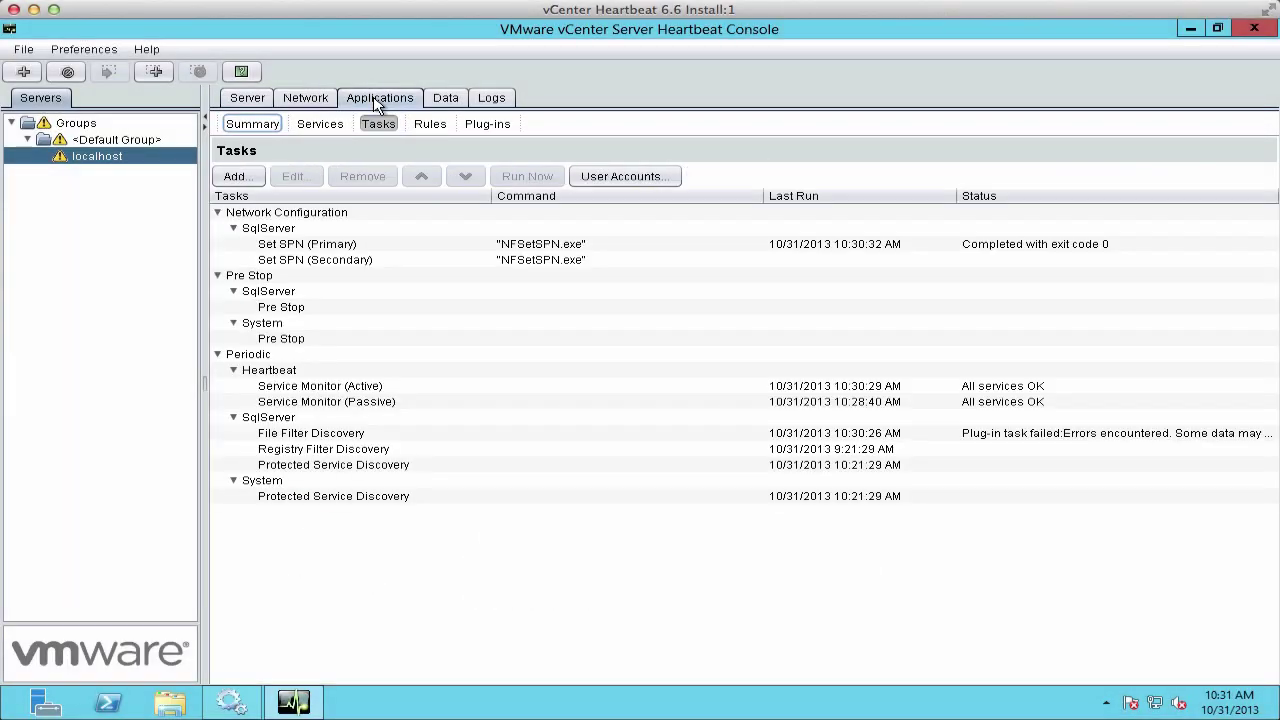
left_click(312, 124)
left_click(234, 176)
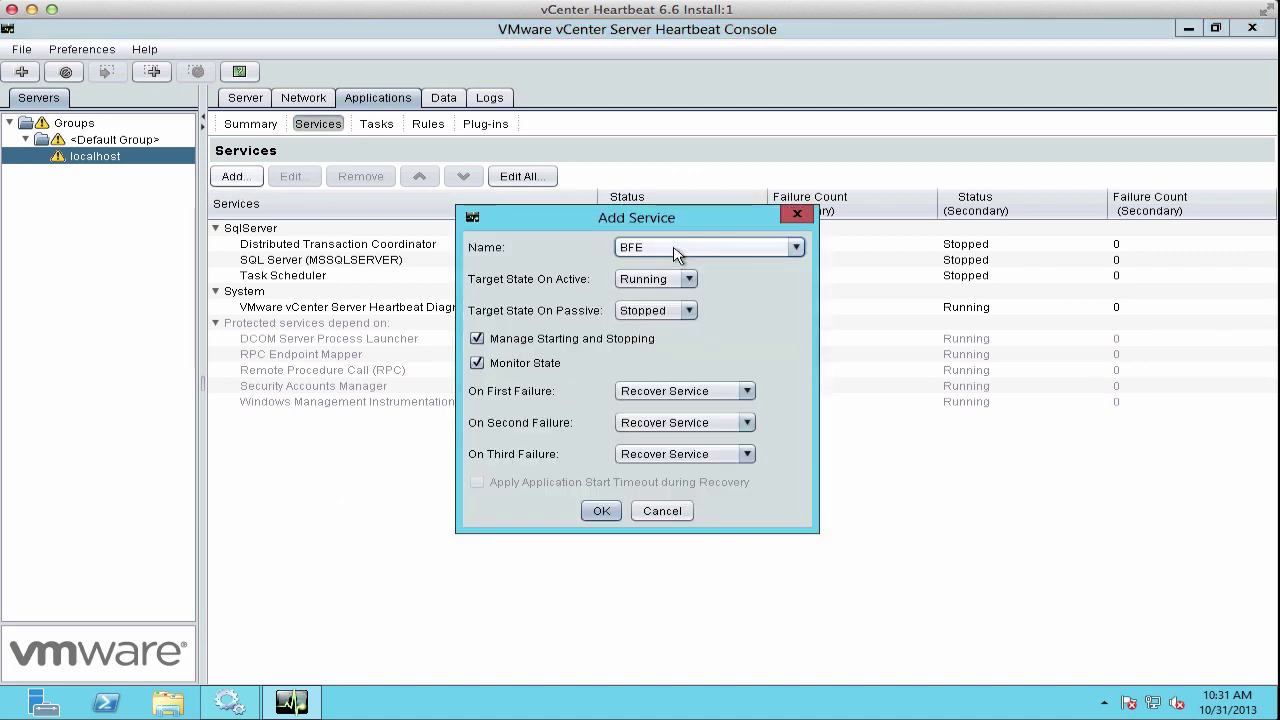
left_click(796, 247)
left_click(797, 393)
left_click(797, 393)
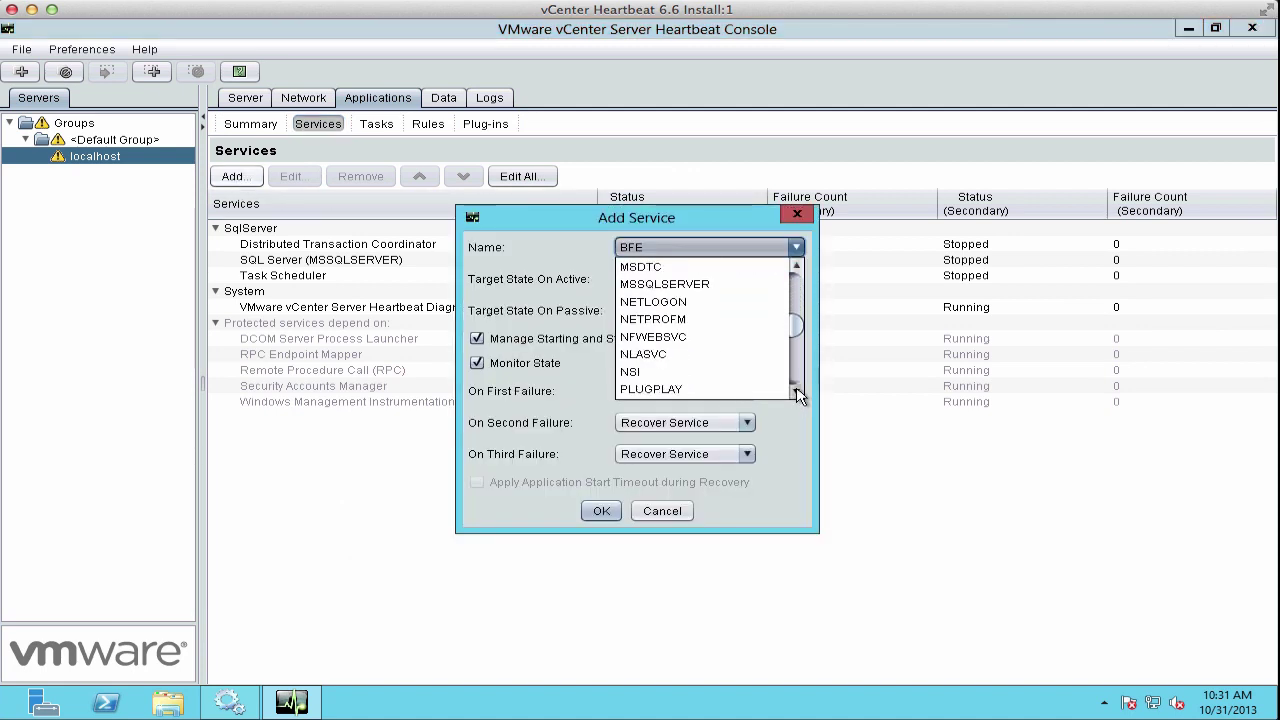
left_click(665, 389)
left_click(603, 511)
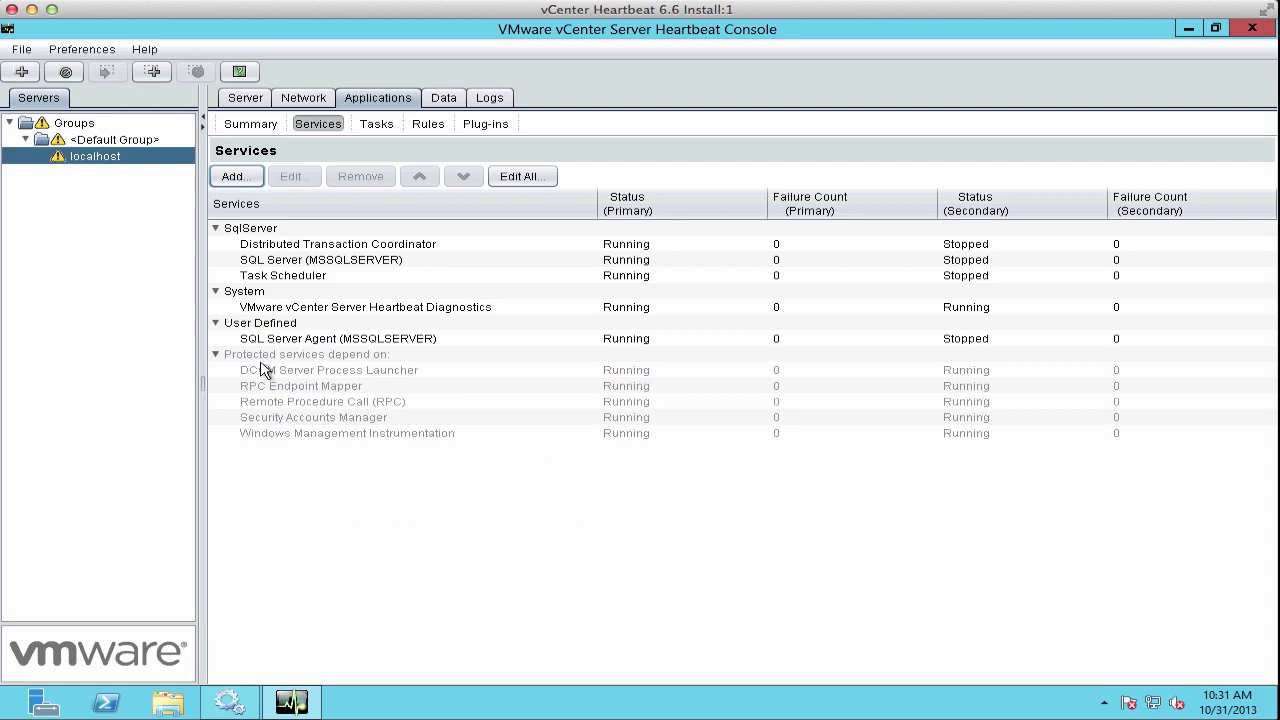
Step: Select the new SQL Server Agent service, then check the File Filter Discovery task status
left_click(268, 340)
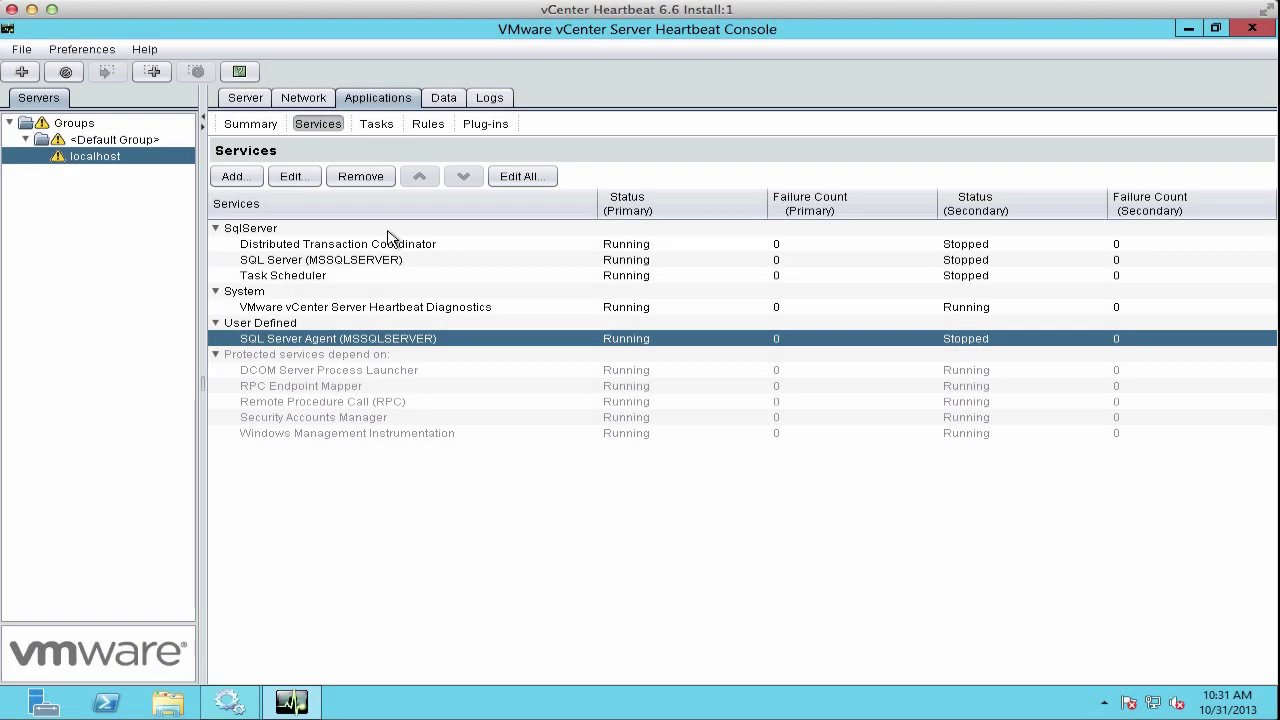
left_click(377, 125)
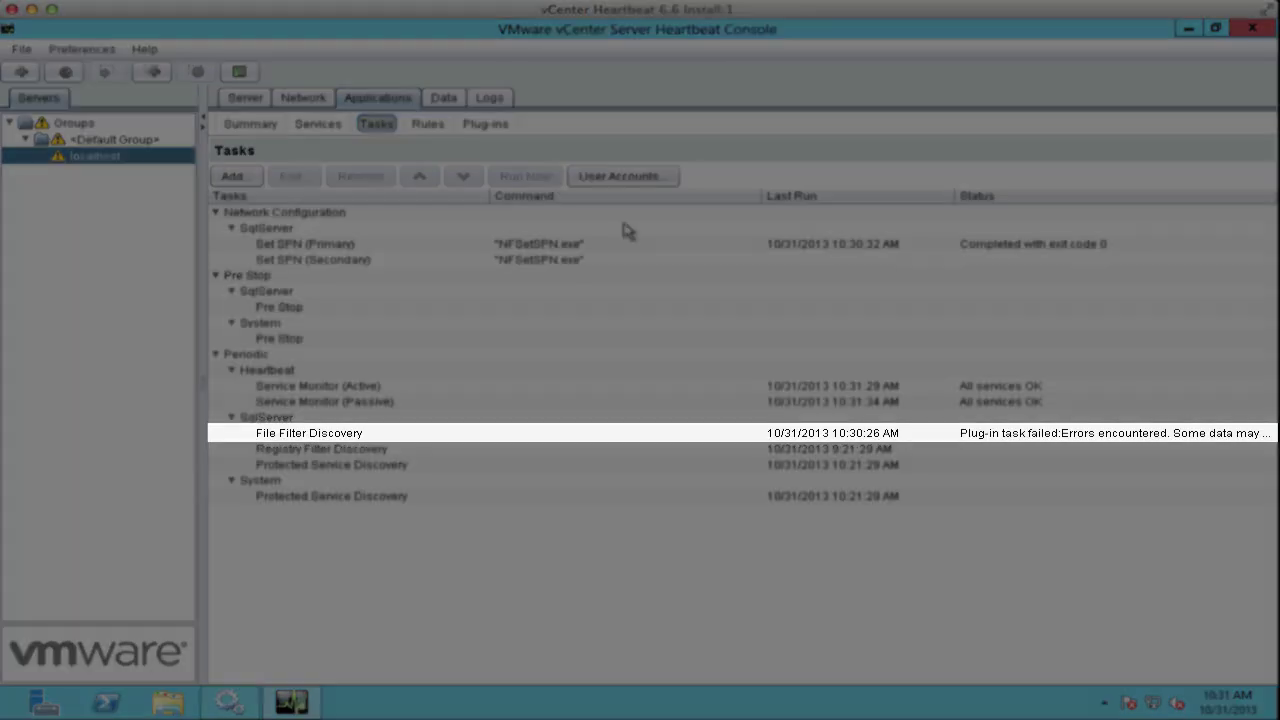
left_click(600, 436)
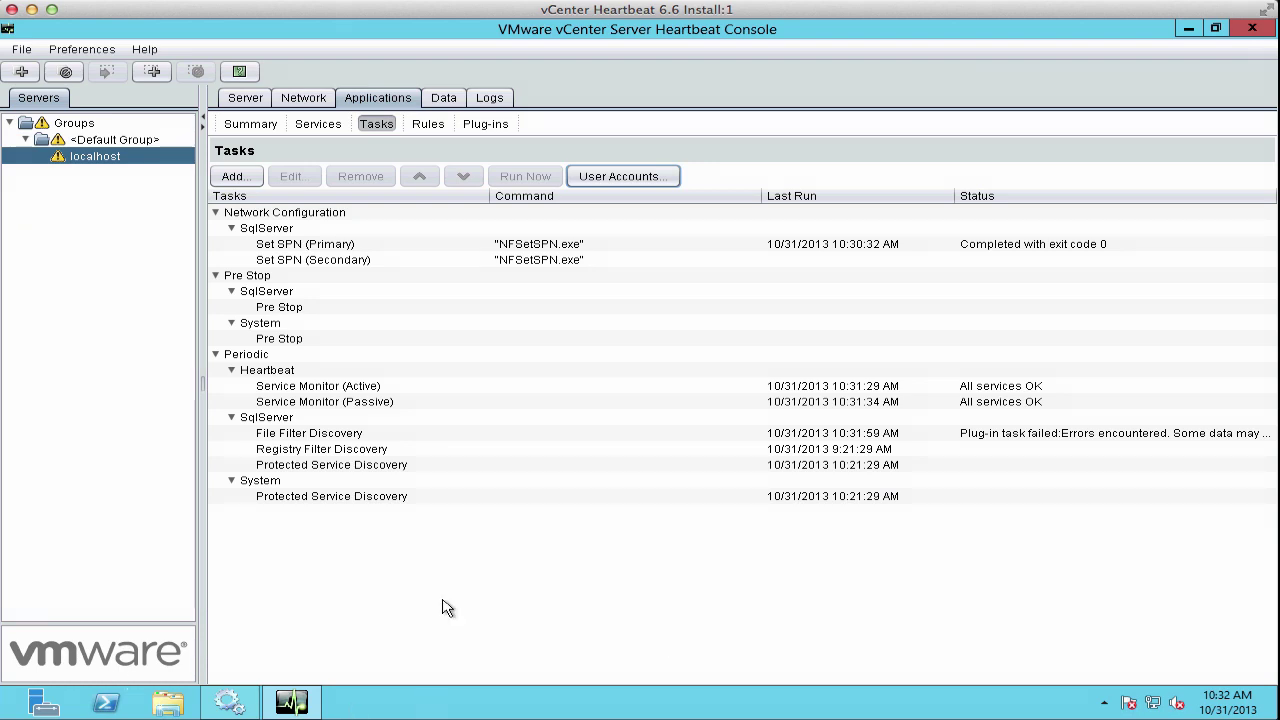
Step: Launch SQL Server Management Studio, connect to SQL01 and start a new login under Security > Logins
key("super")
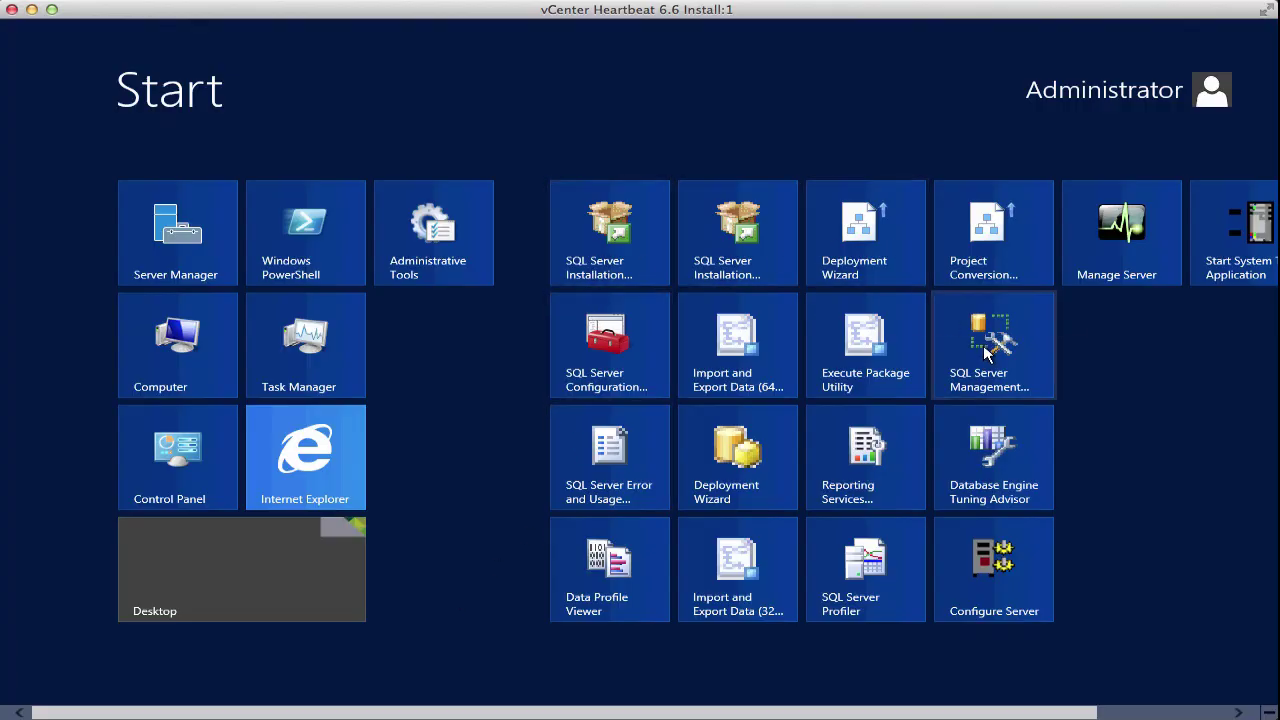
left_click(993, 350)
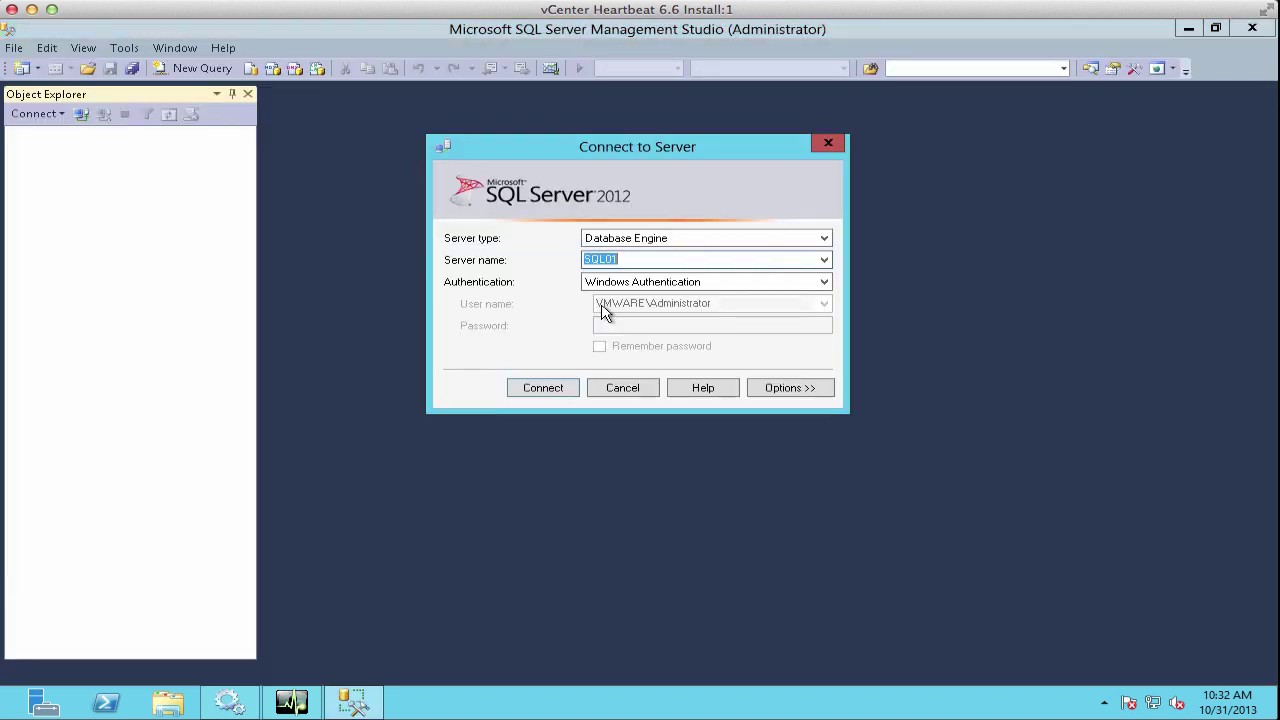
left_click(563, 388)
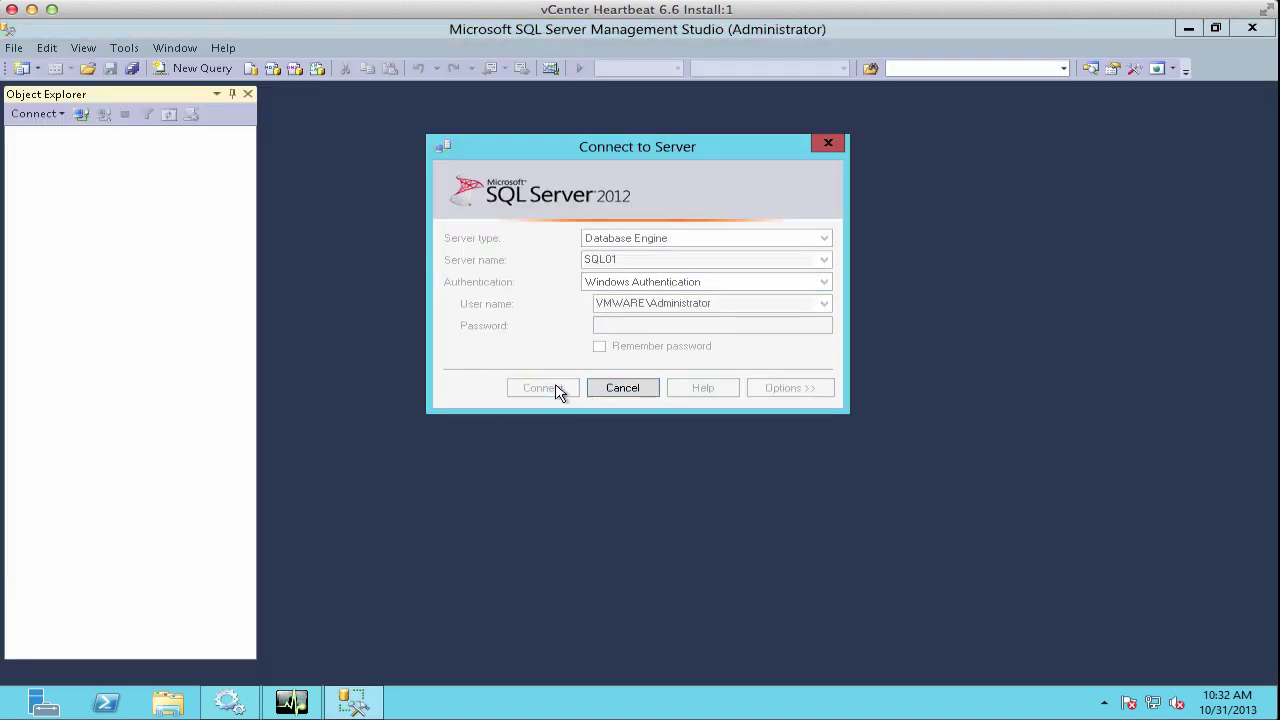
left_click(36, 166)
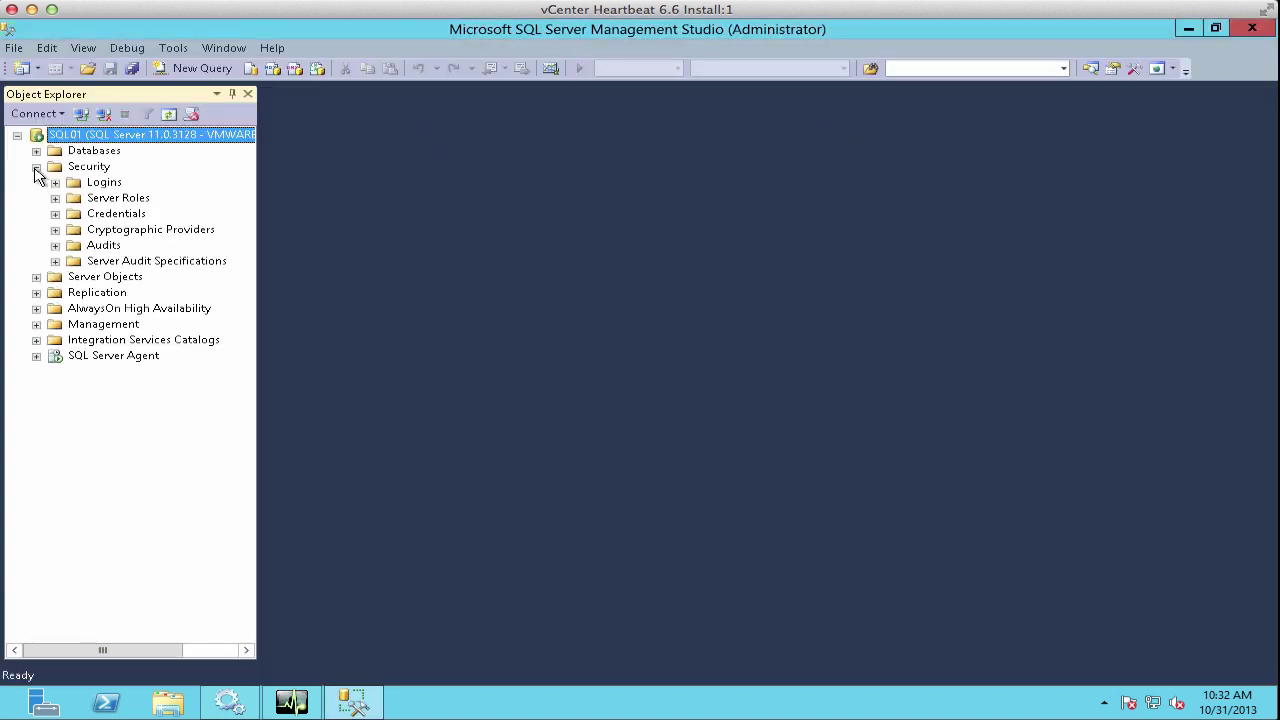
left_click(55, 182)
left_click(101, 183)
right_click(101, 183)
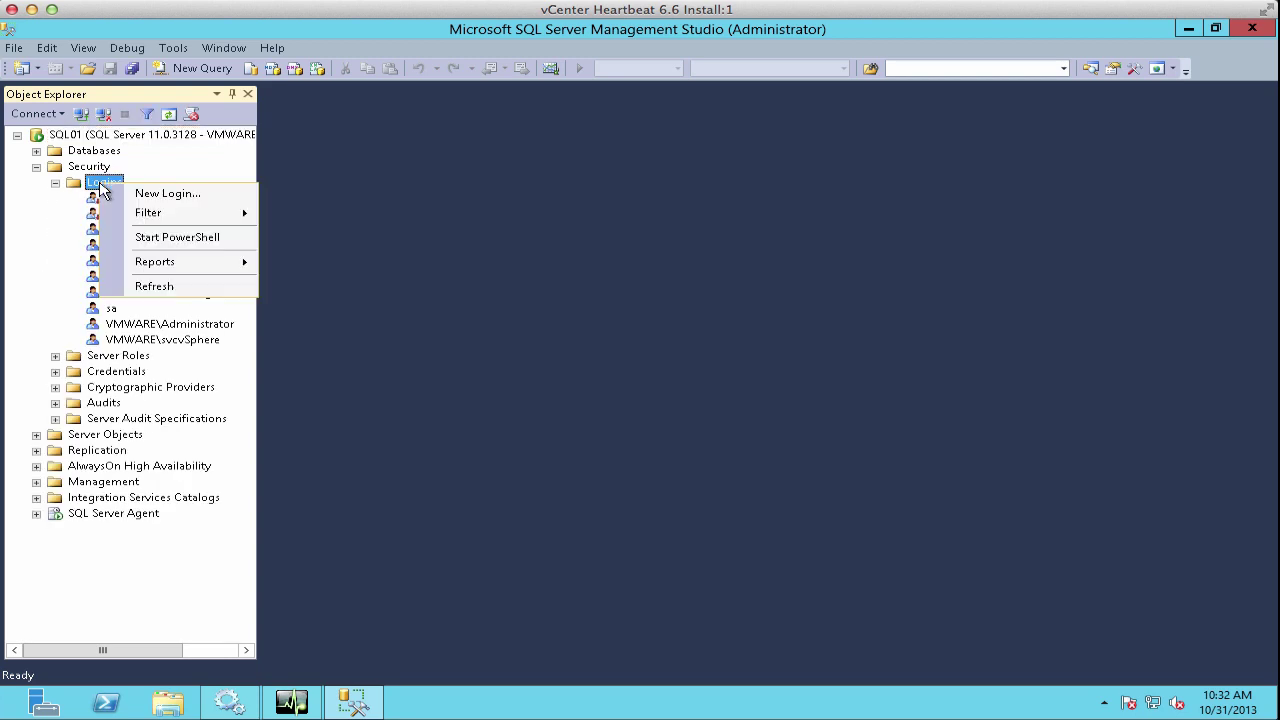
left_click(175, 194)
Step: Create the login for the svcMSSQL domain account with the sysadmin server role
left_click(943, 160)
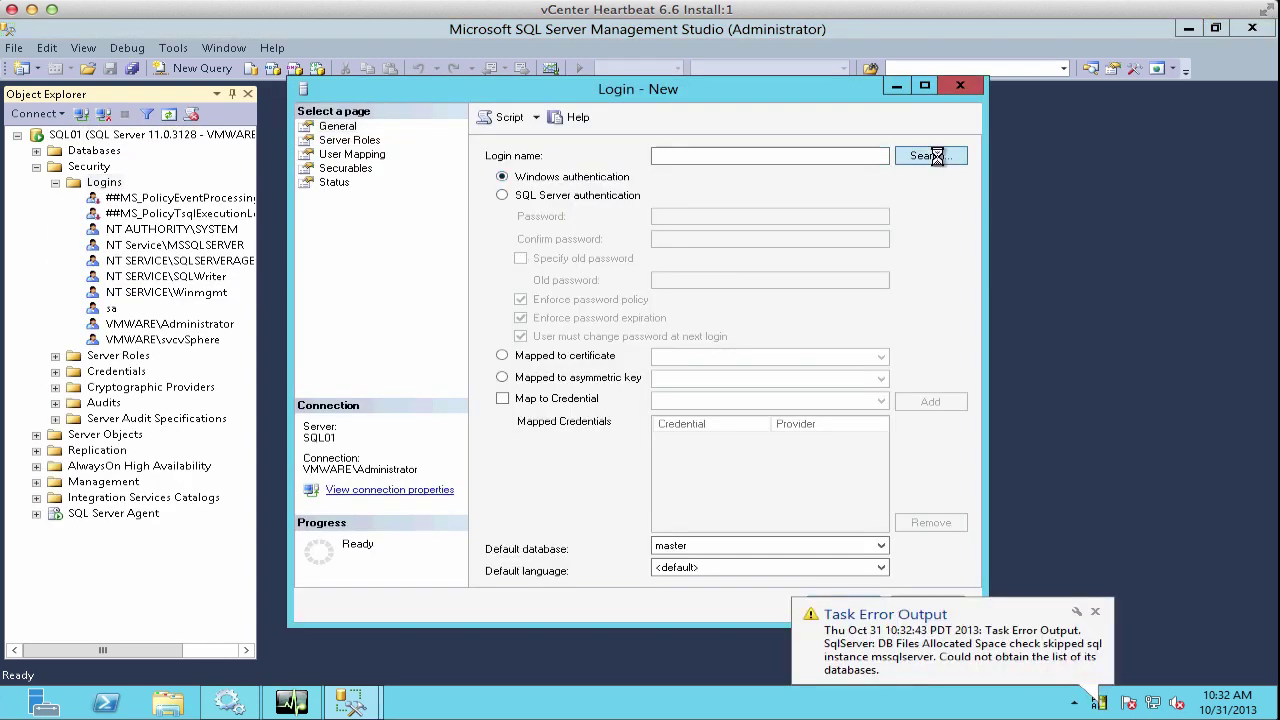
type("svcMSSQL")
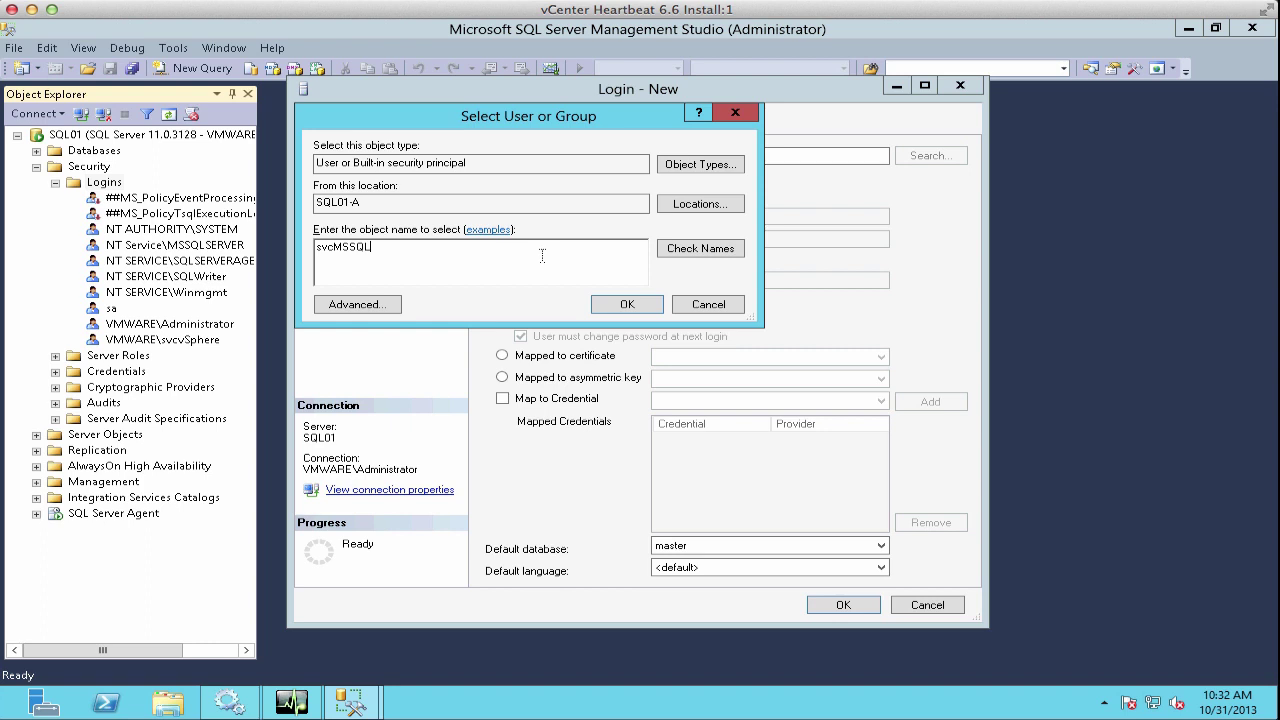
left_click(668, 206)
left_click(385, 233)
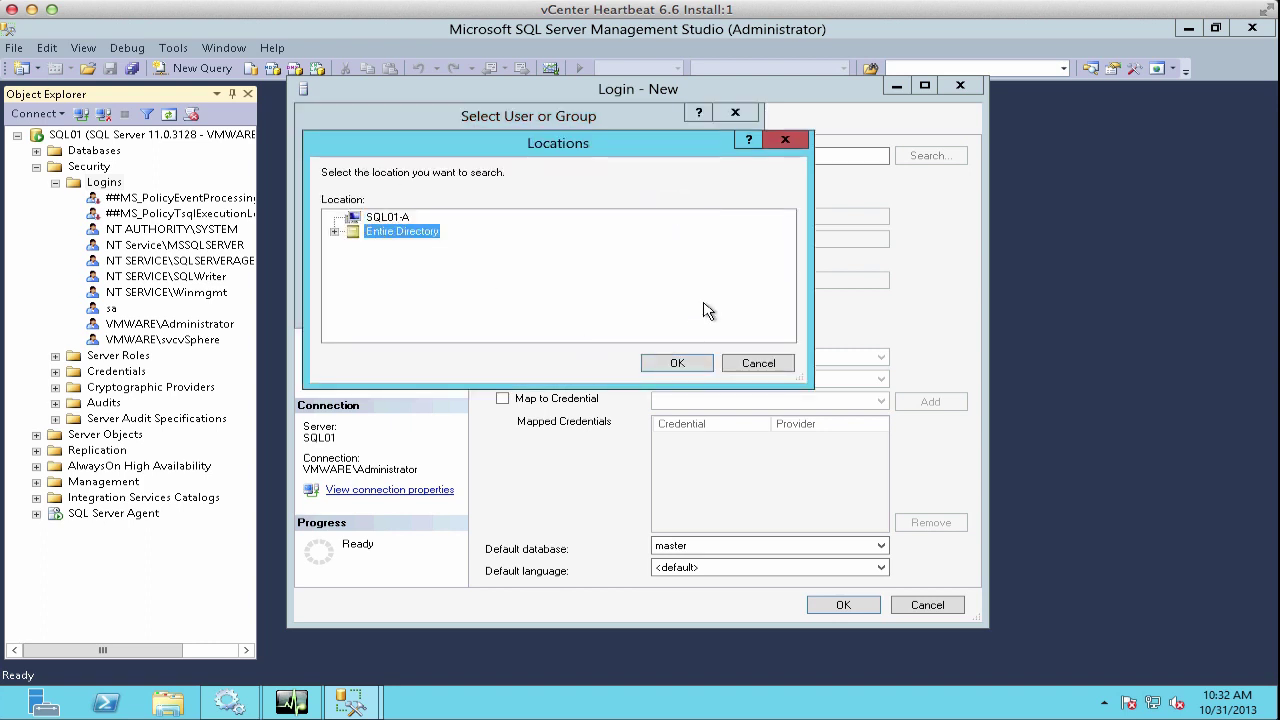
left_click(677, 363)
left_click(700, 250)
left_click(640, 305)
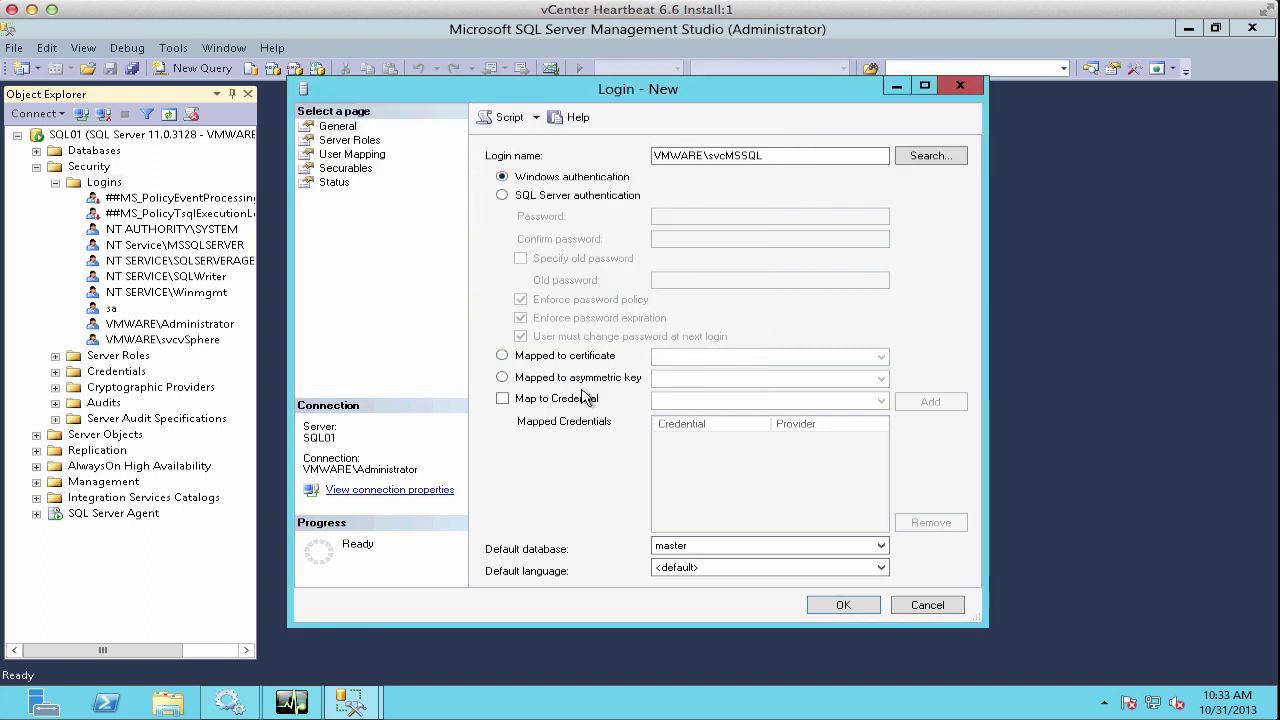
left_click(360, 141)
left_click(493, 316)
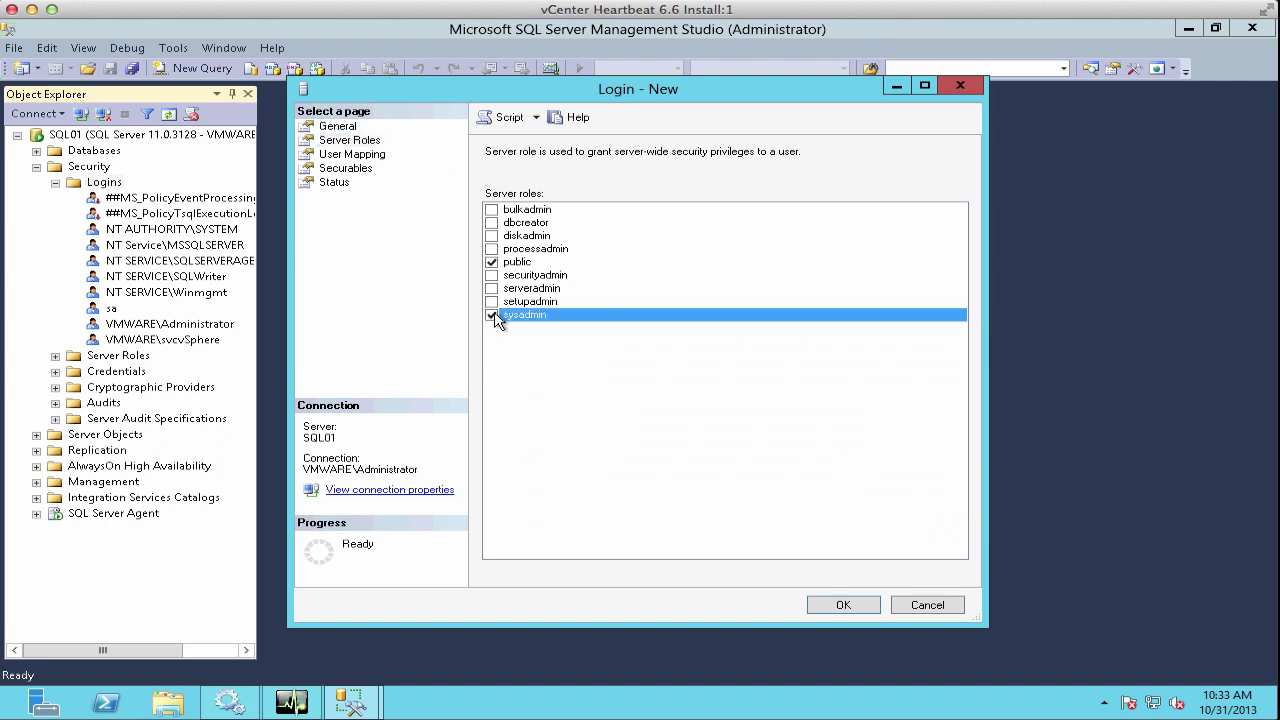
left_click(838, 605)
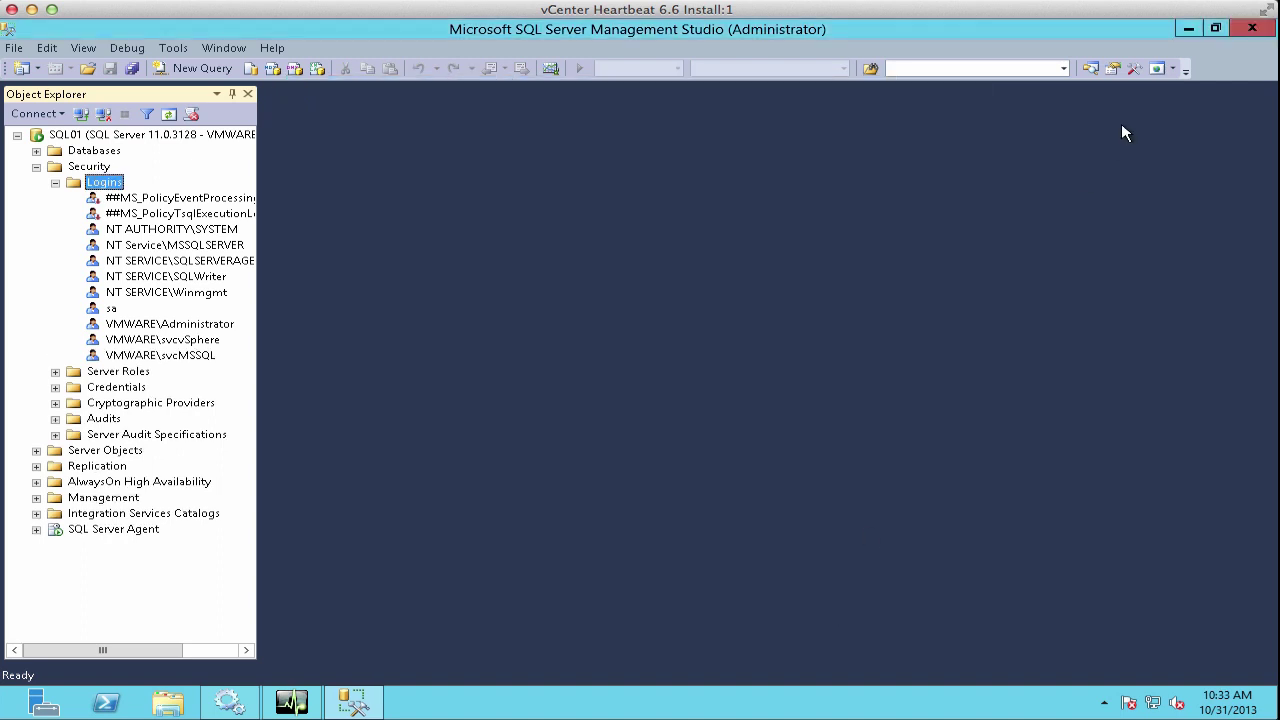
left_click(1190, 28)
Step: Rerun the failed File Filter Discovery task and check SqlServer's application health
left_click(1062, 436)
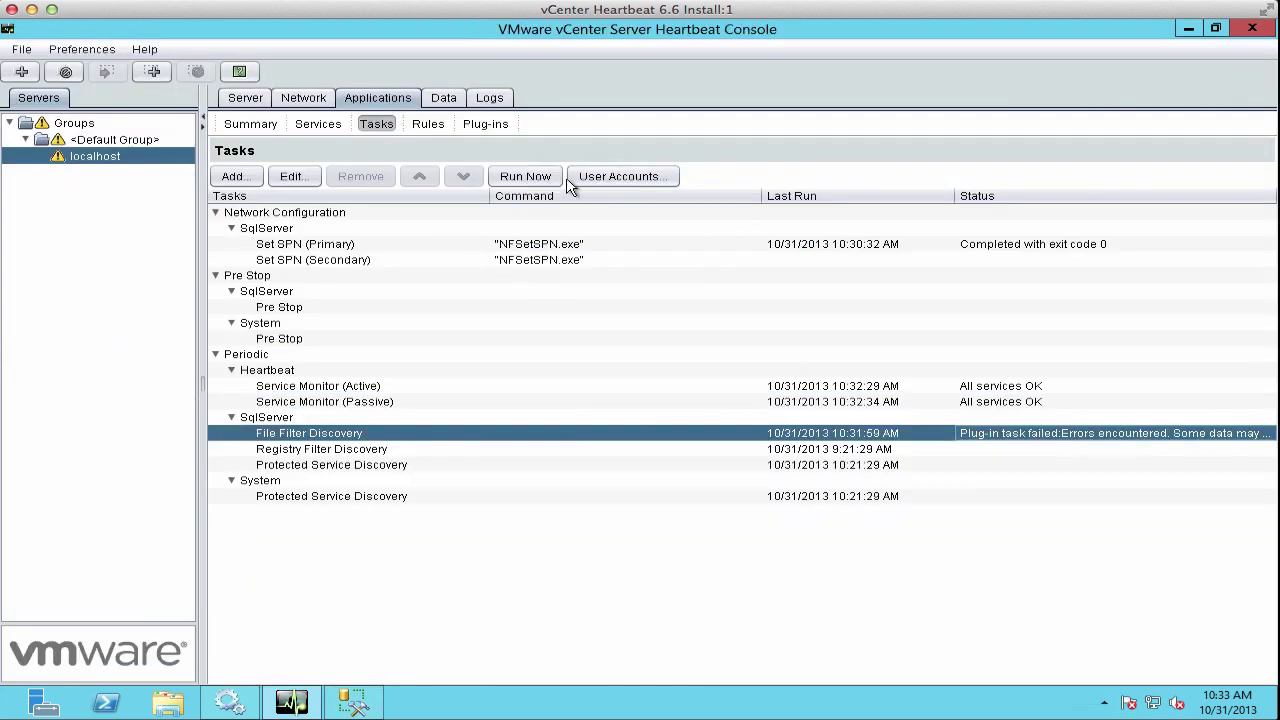
left_click(527, 178)
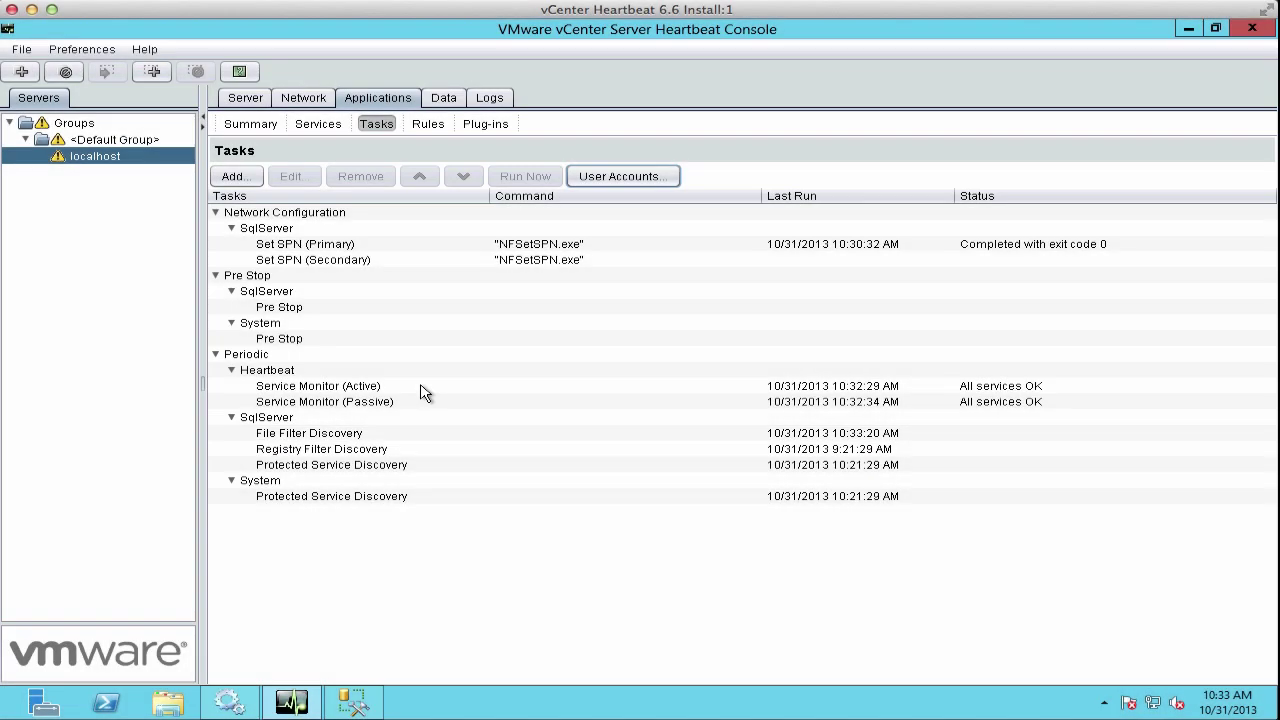
left_click(423, 388)
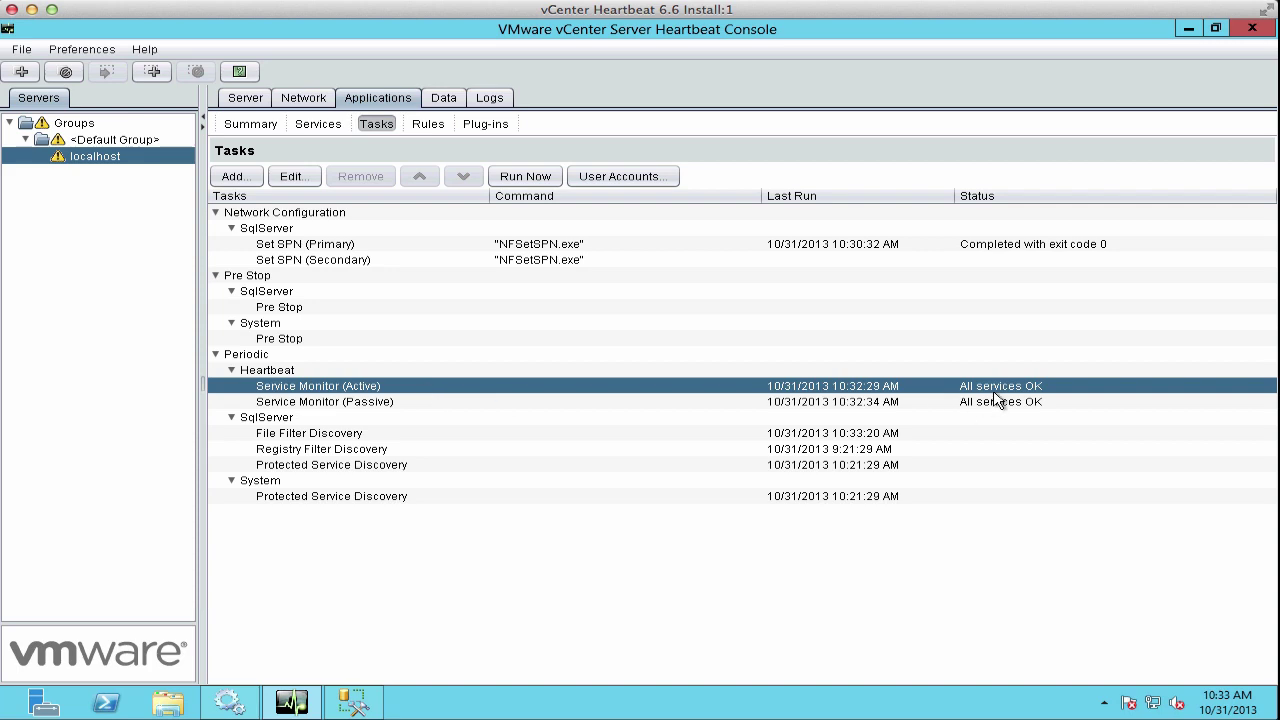
left_click(250, 123)
left_click(864, 356)
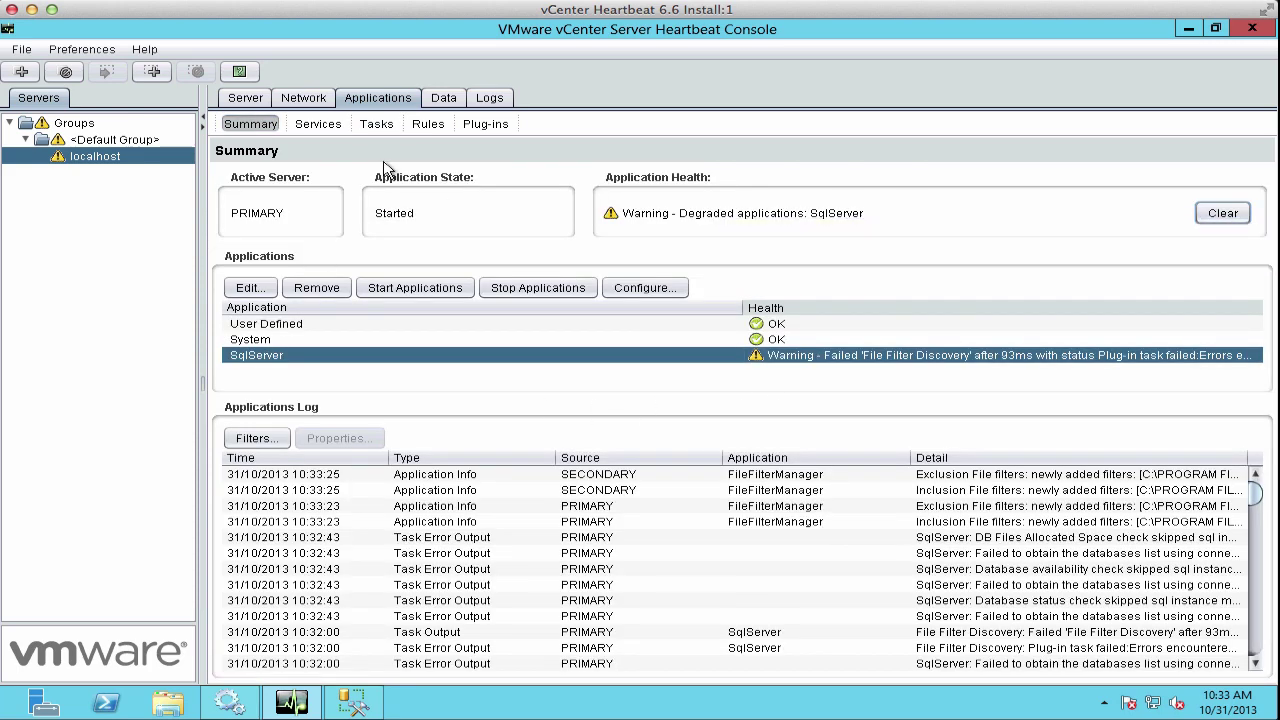
left_click(379, 125)
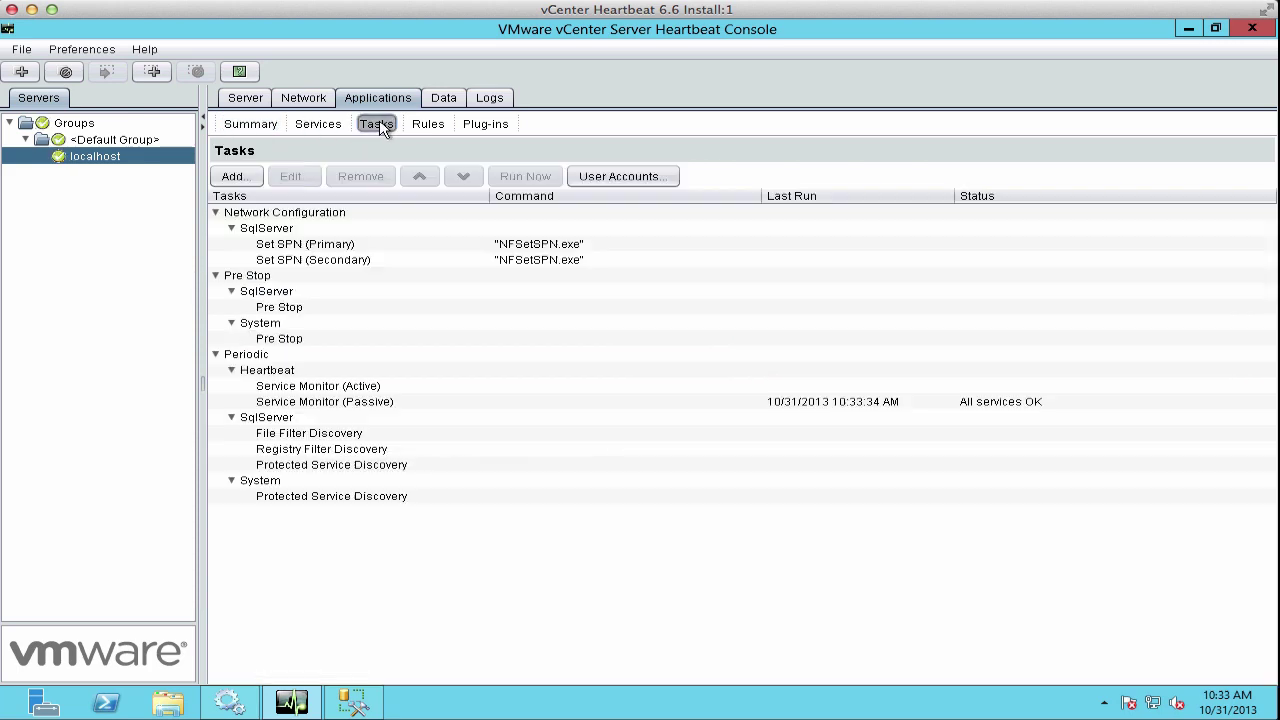
Step: Rerun File Filter, Registry Filter, and SqlServer and System Protected Service Discovery tasks
right_click(360, 434)
left_click(410, 536)
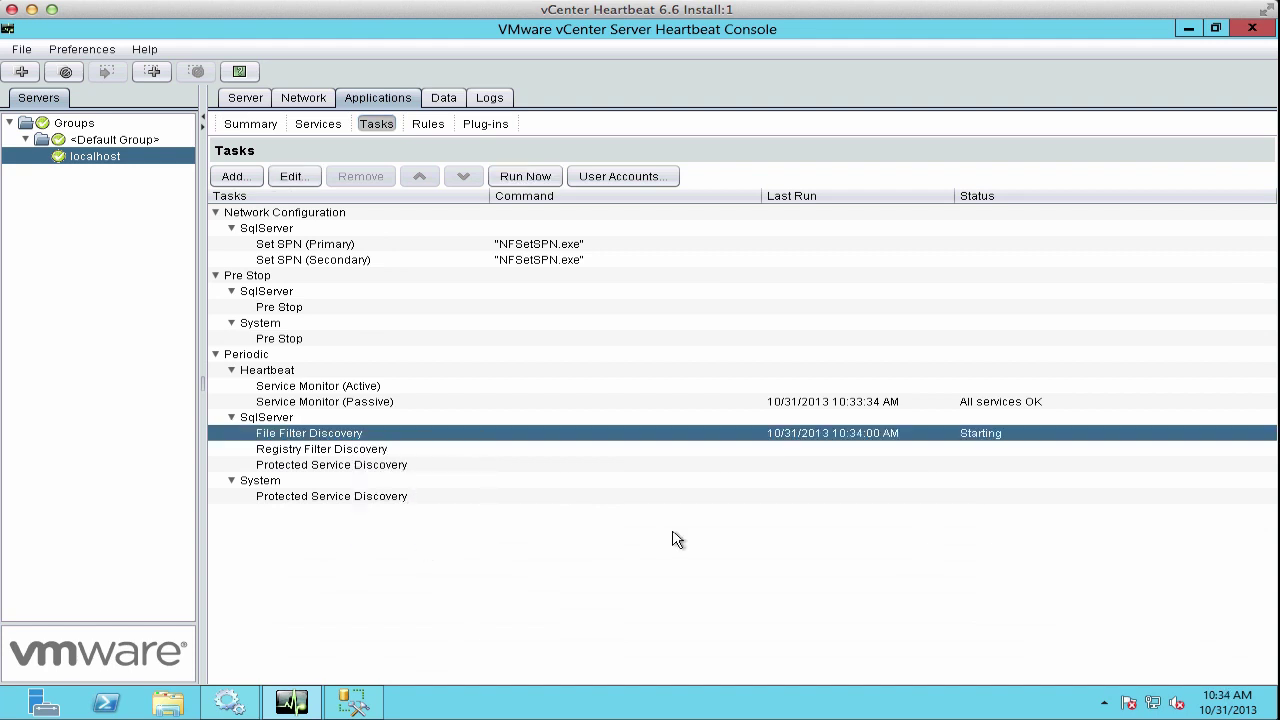
right_click(323, 448)
left_click(415, 548)
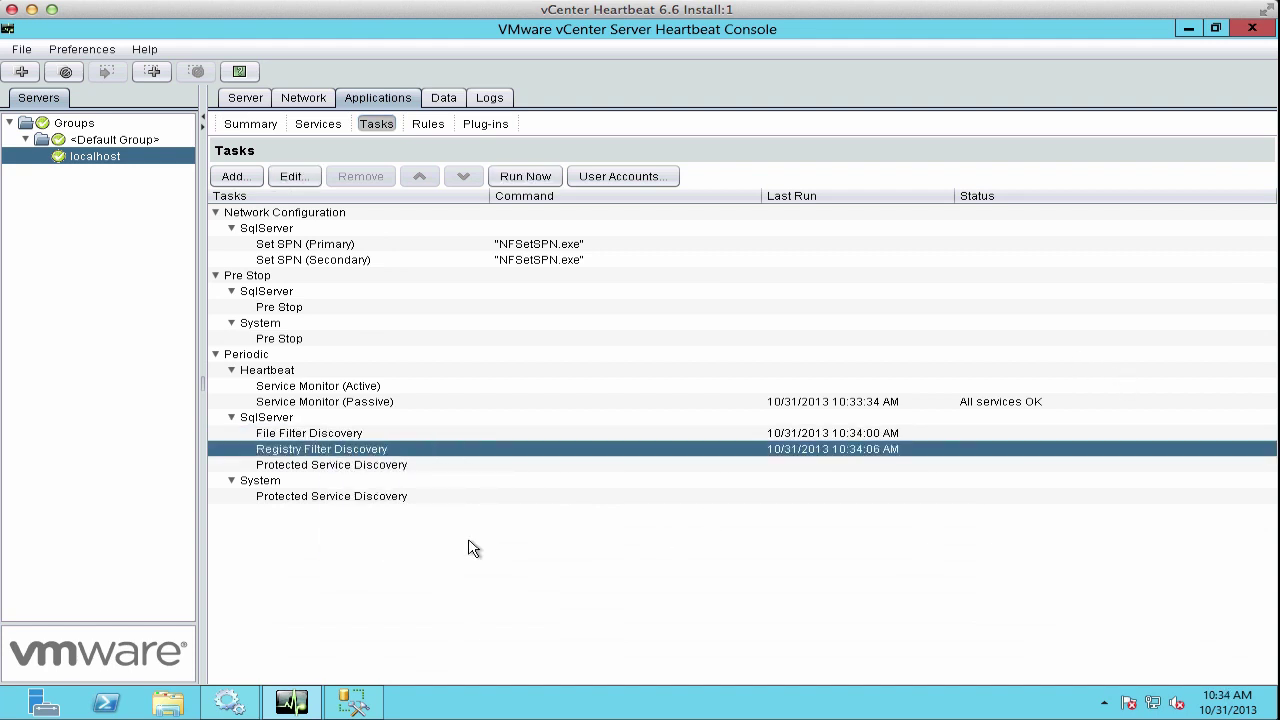
right_click(374, 466)
left_click(424, 576)
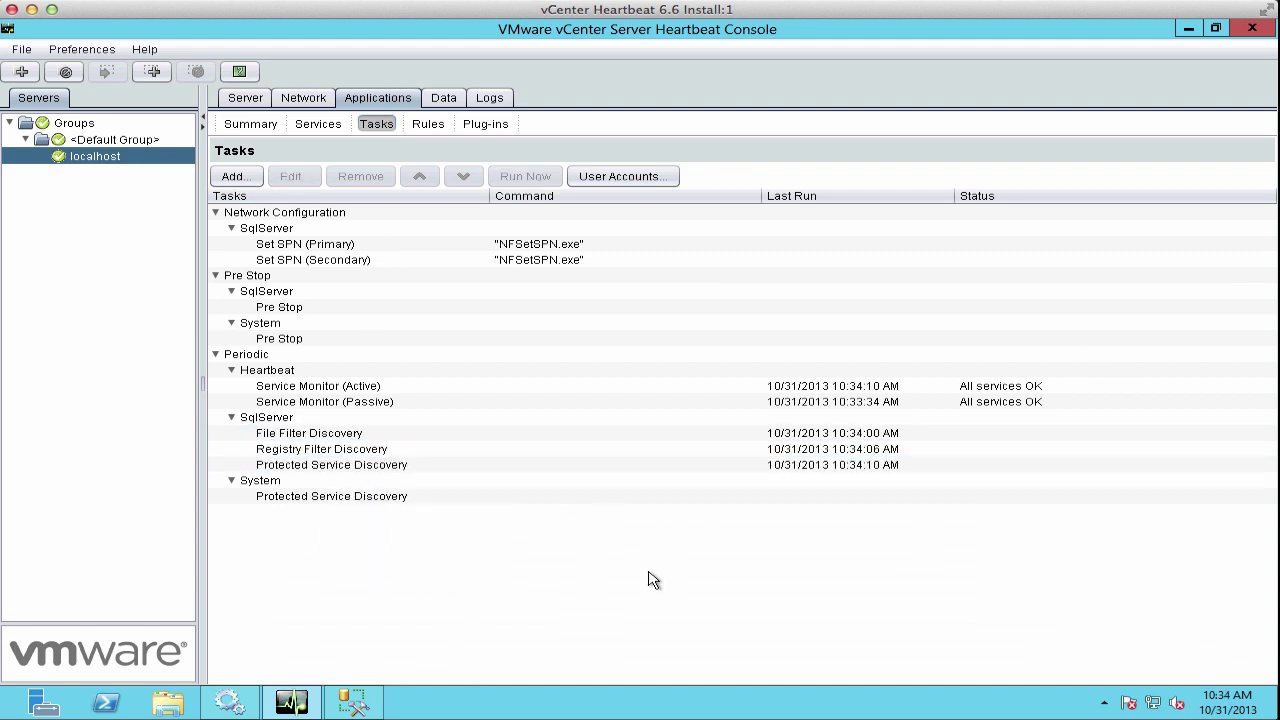
right_click(381, 498)
left_click(453, 604)
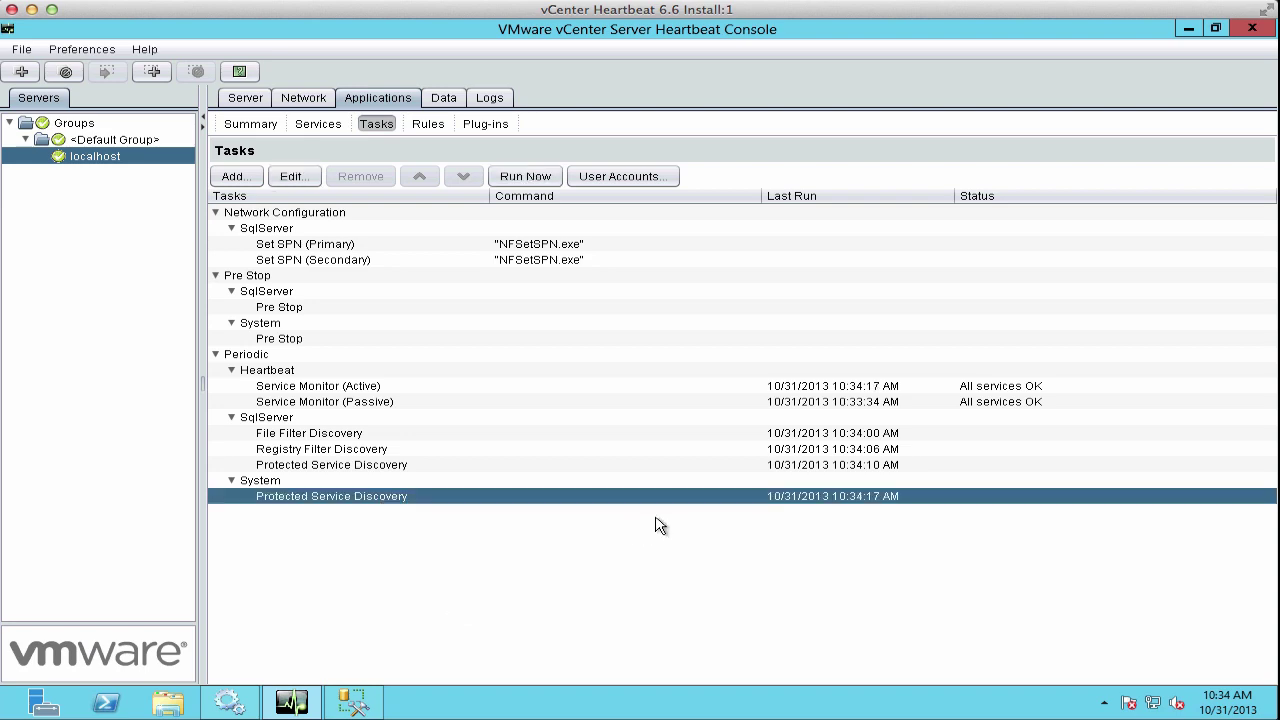
left_click(245, 99)
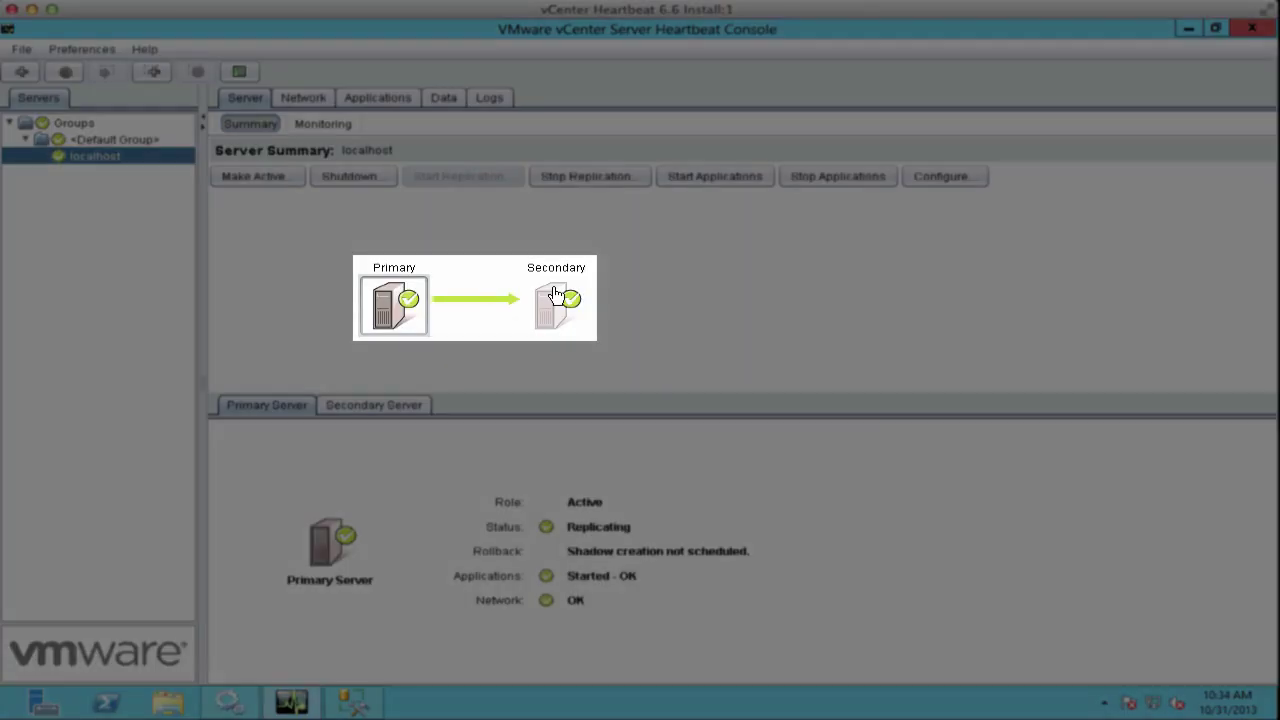
Step: Make the Secondary server active, confirm with Yes, and check both servers' details
left_click(557, 295)
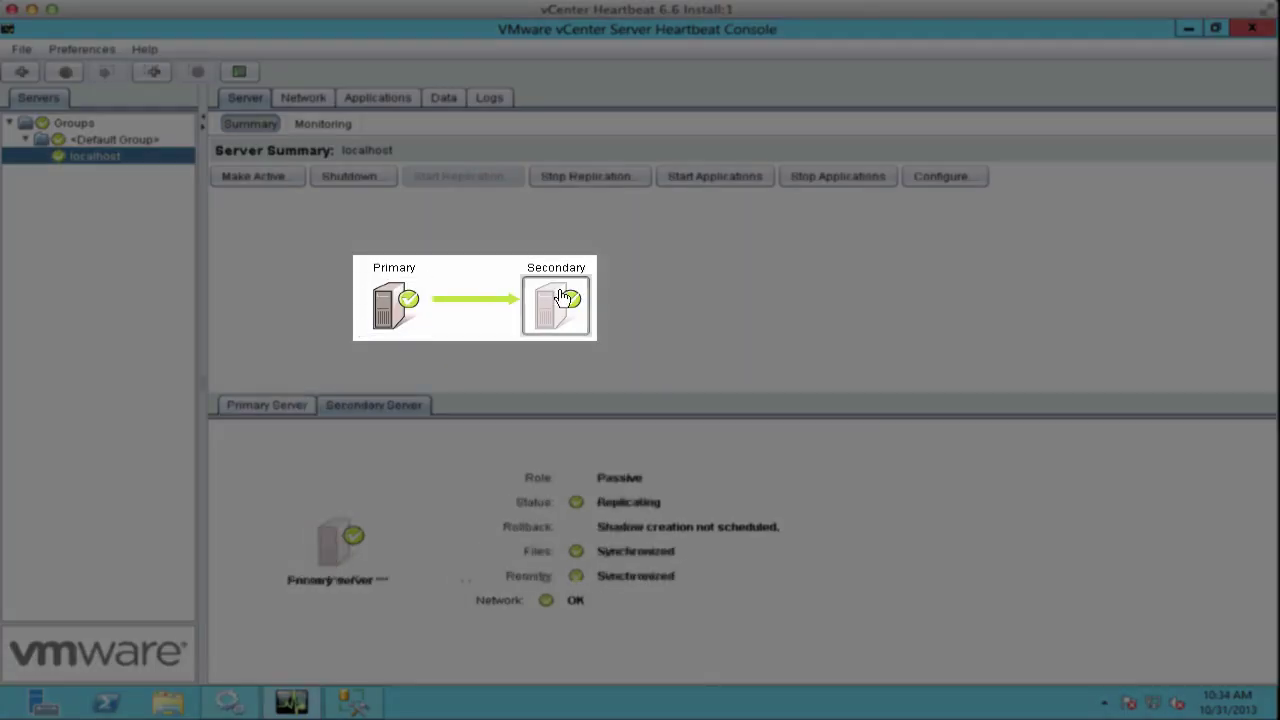
left_click(396, 305)
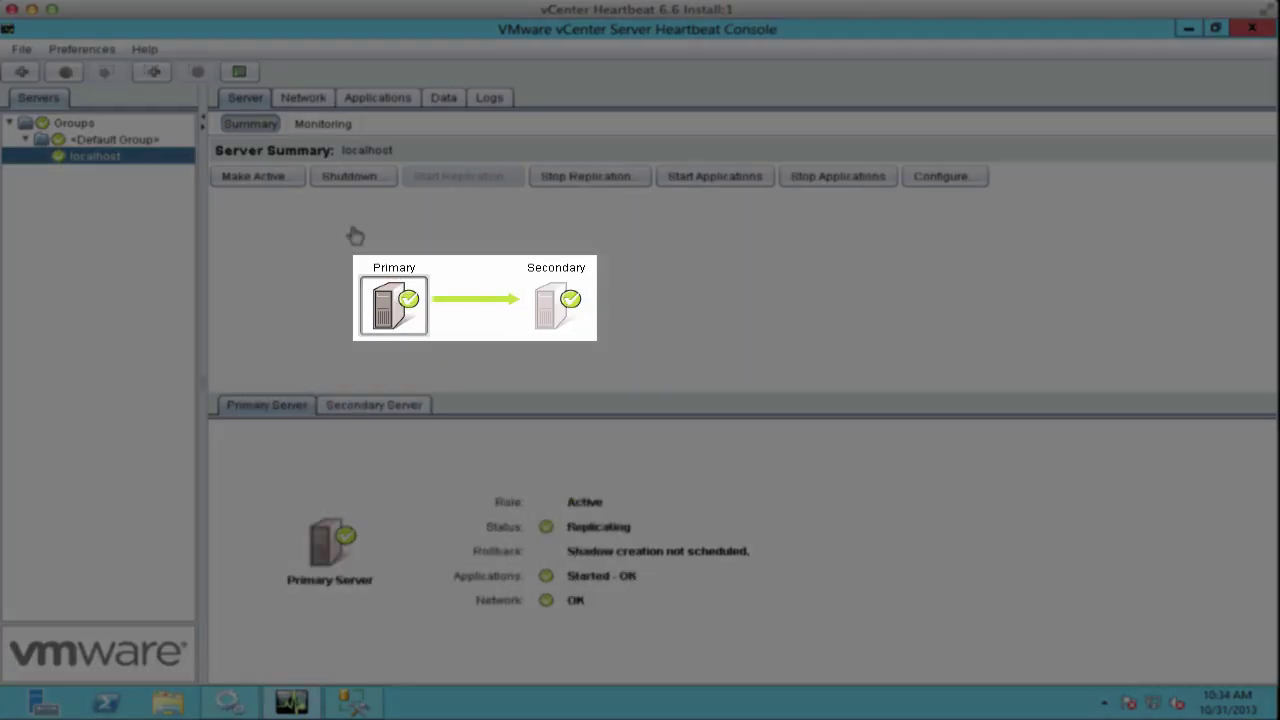
left_click(543, 313)
left_click(252, 178)
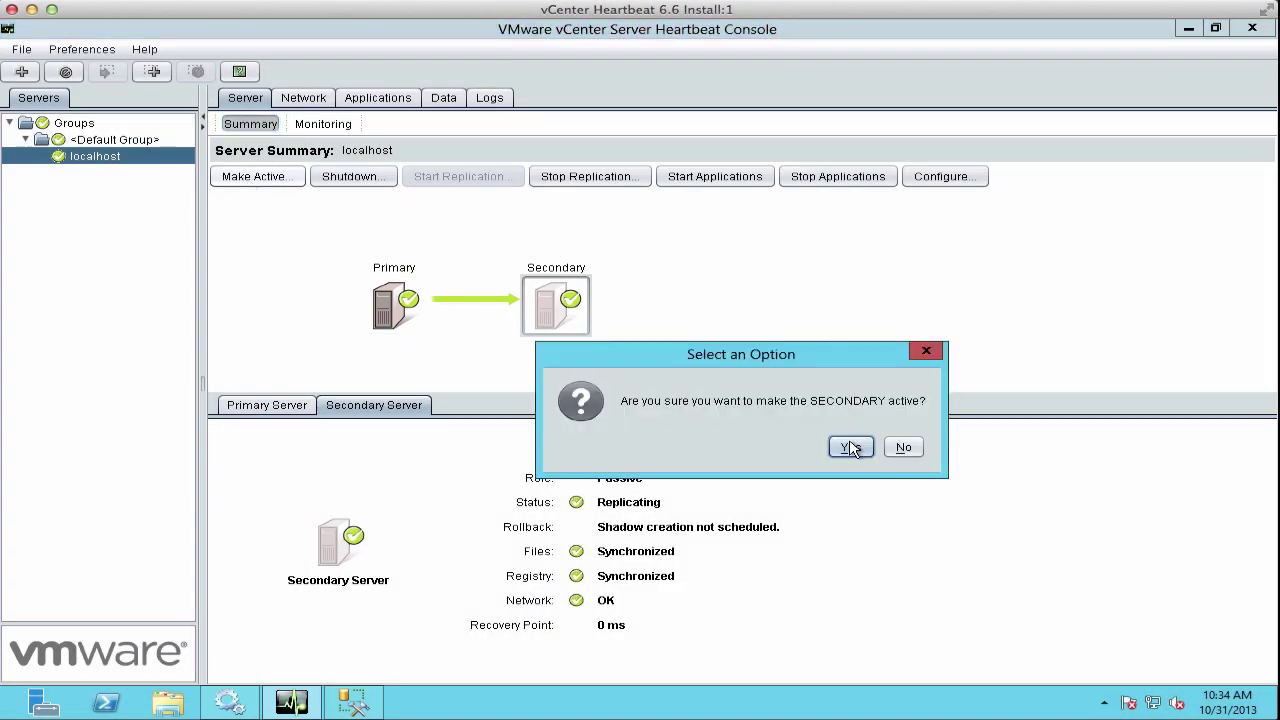
left_click(849, 447)
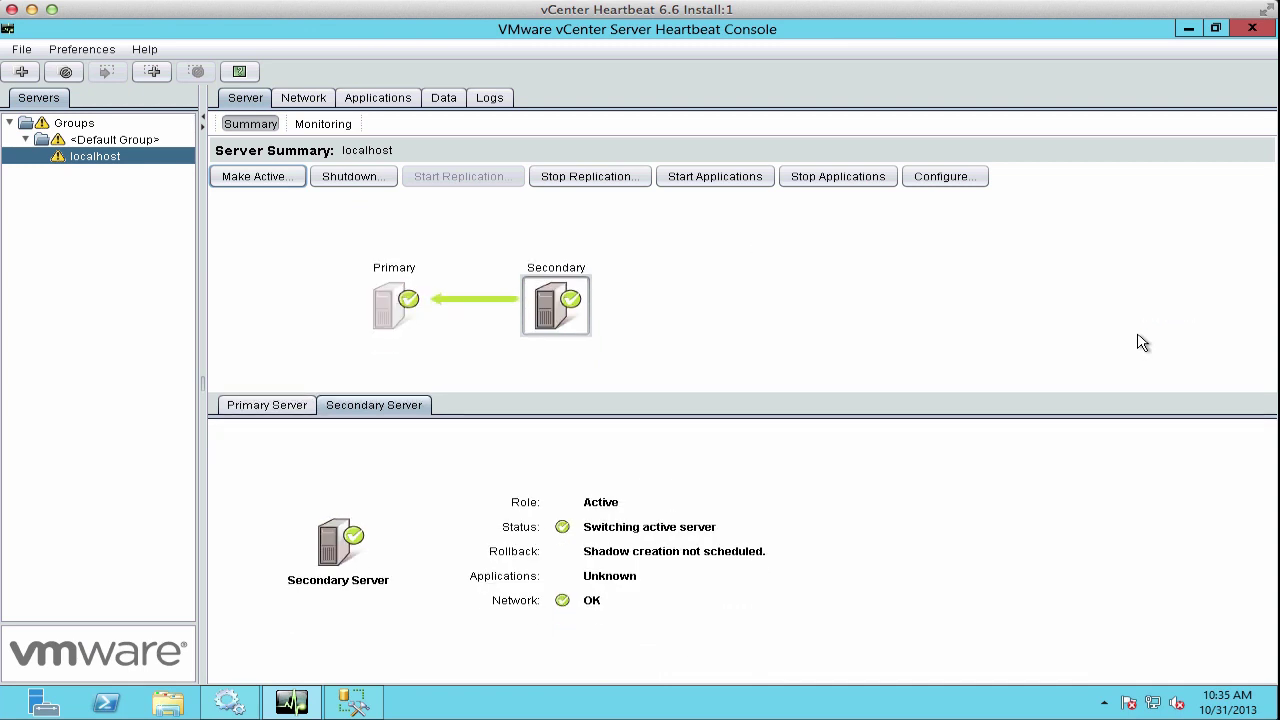
left_click(400, 308)
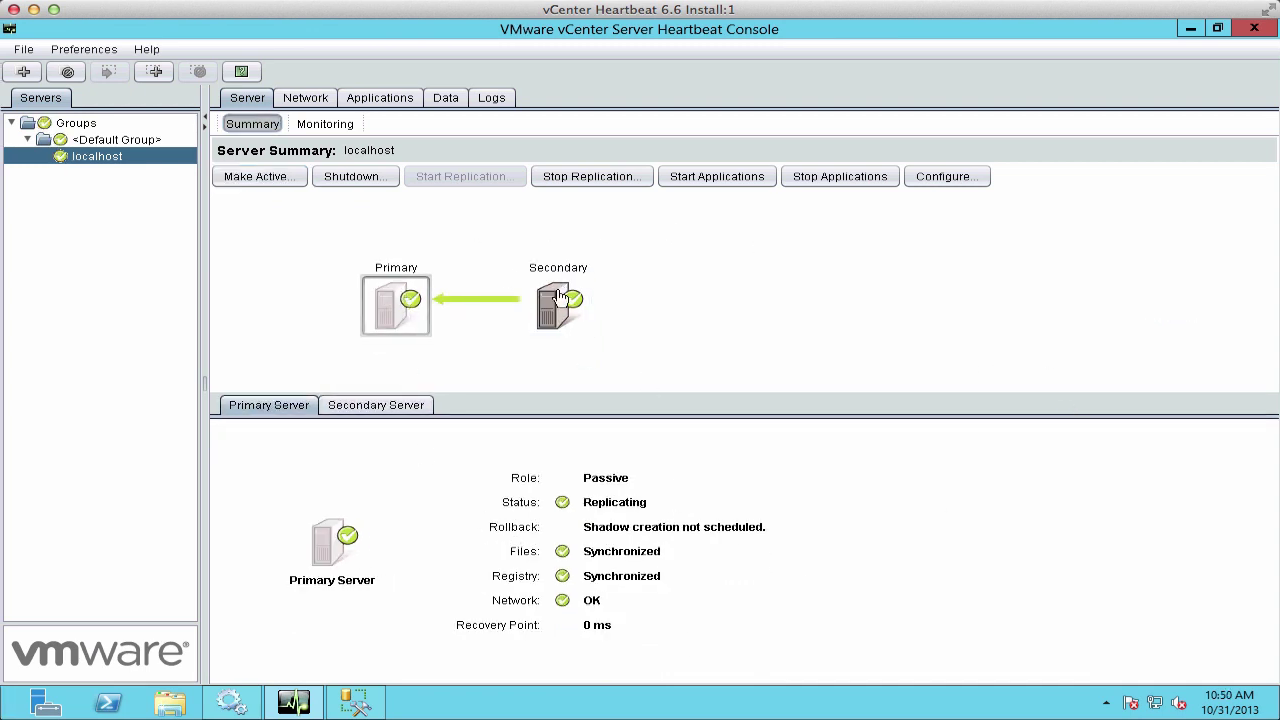
left_click(558, 302)
left_click(392, 322)
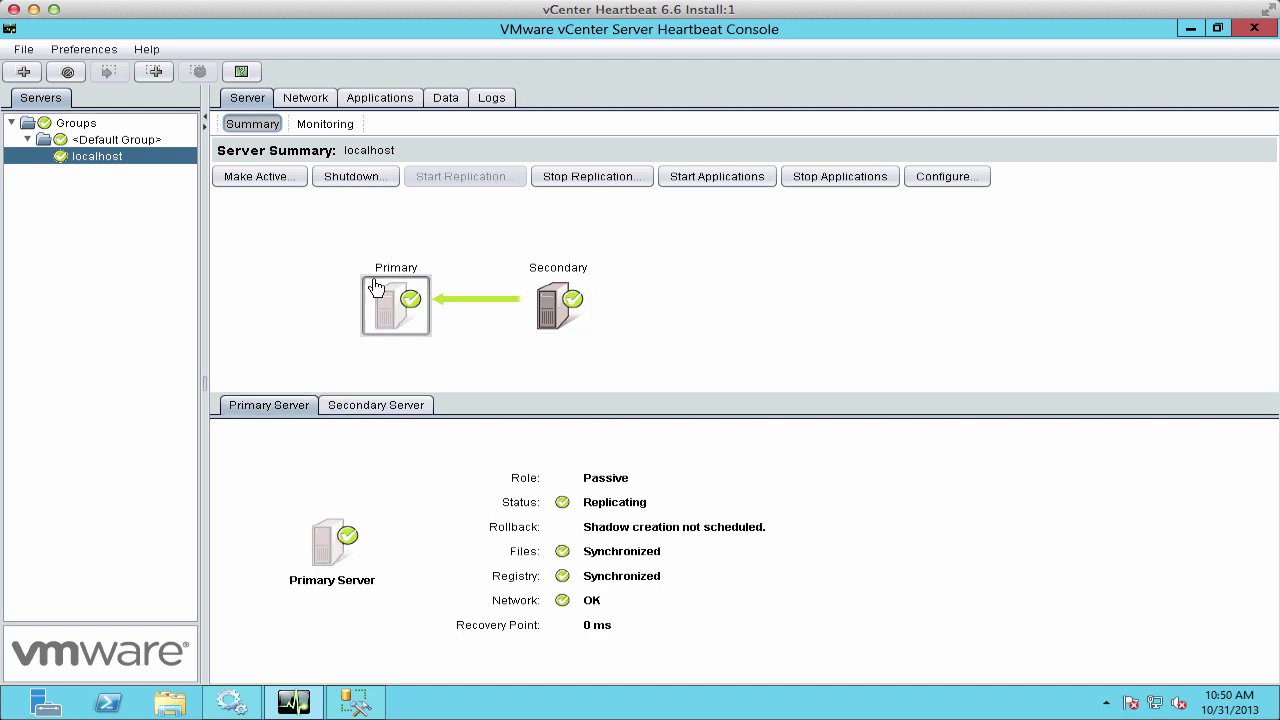
Step: Make the Primary server active again, then verify Secondary is passive and Primary active
left_click(270, 180)
left_click(840, 446)
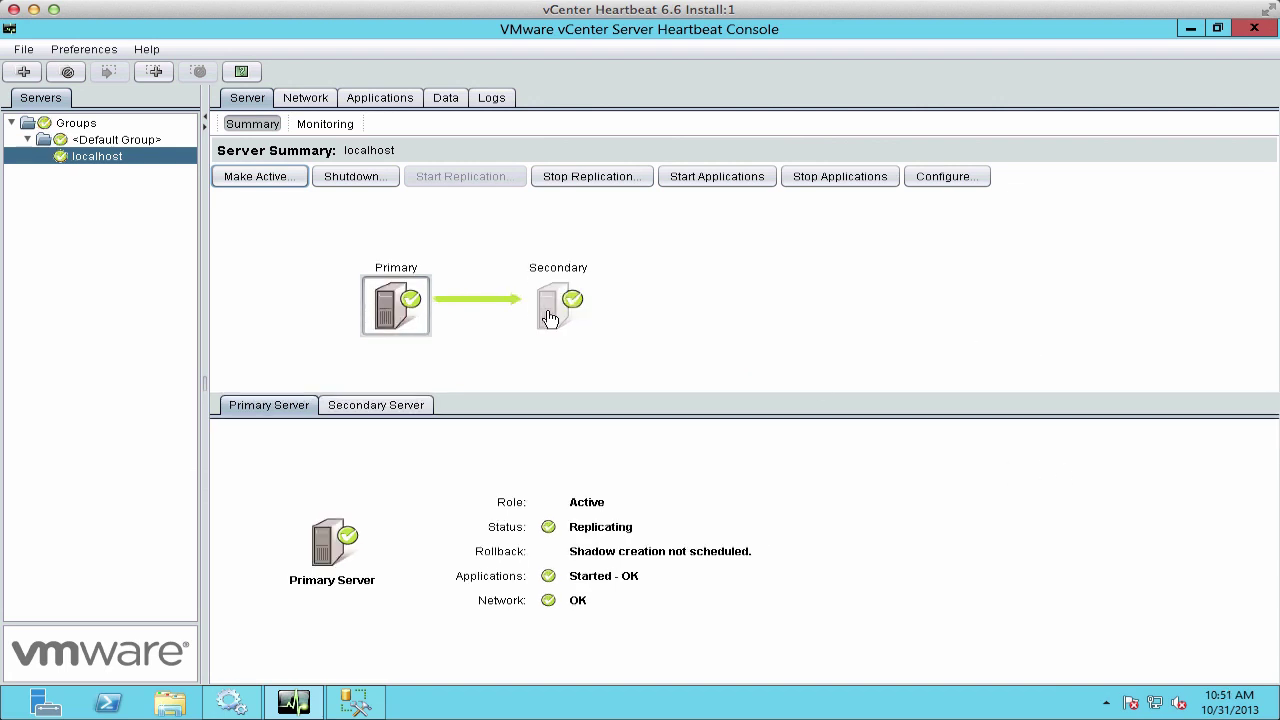
left_click(549, 318)
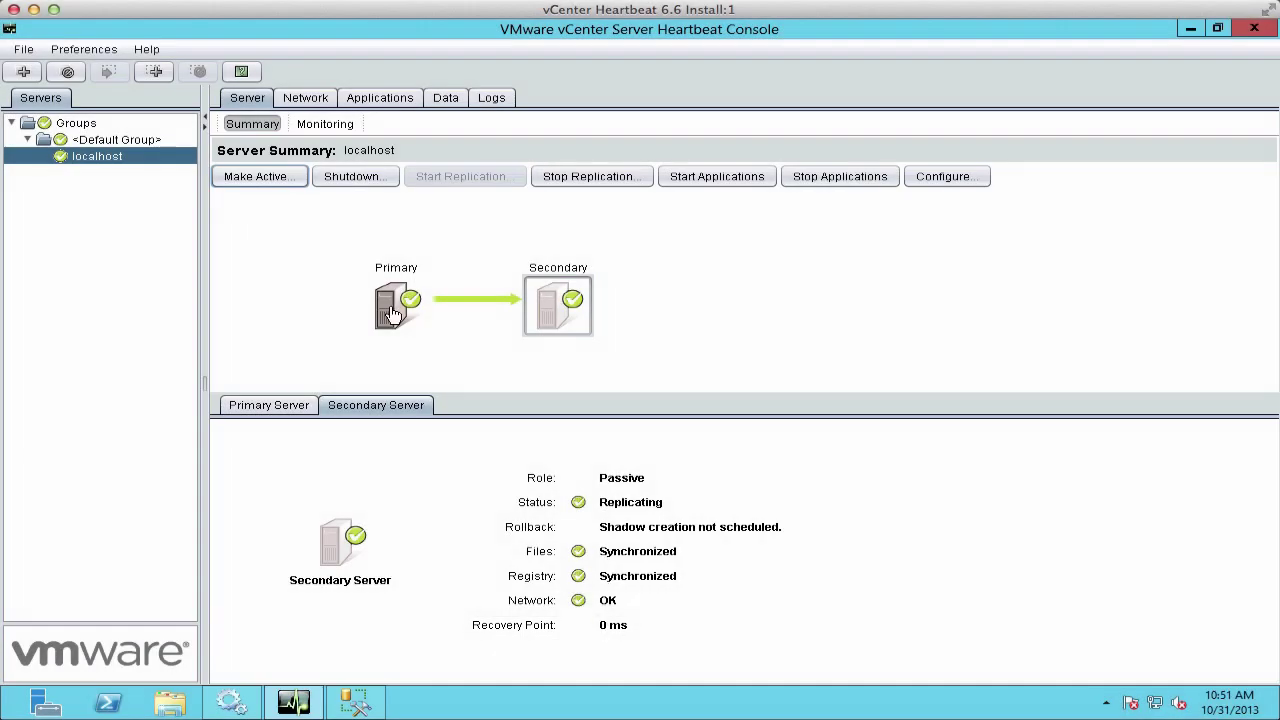
left_click(396, 311)
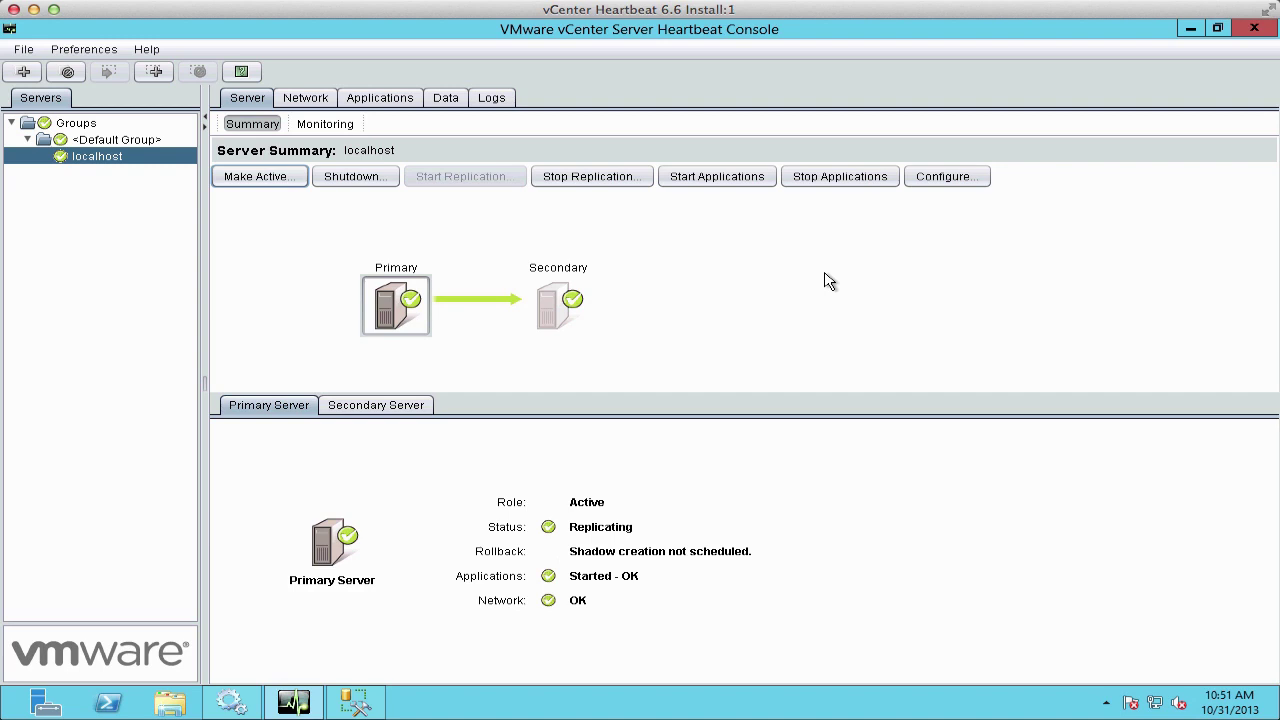